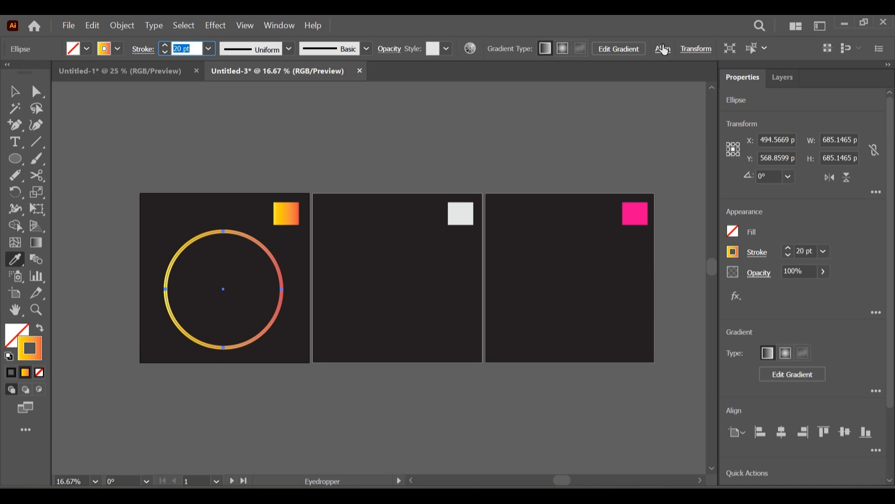
Step: Apply the 20 pt stroke weight to the circle and center it horizontally and vertically on the first artboard
key(Return)
click(663, 48)
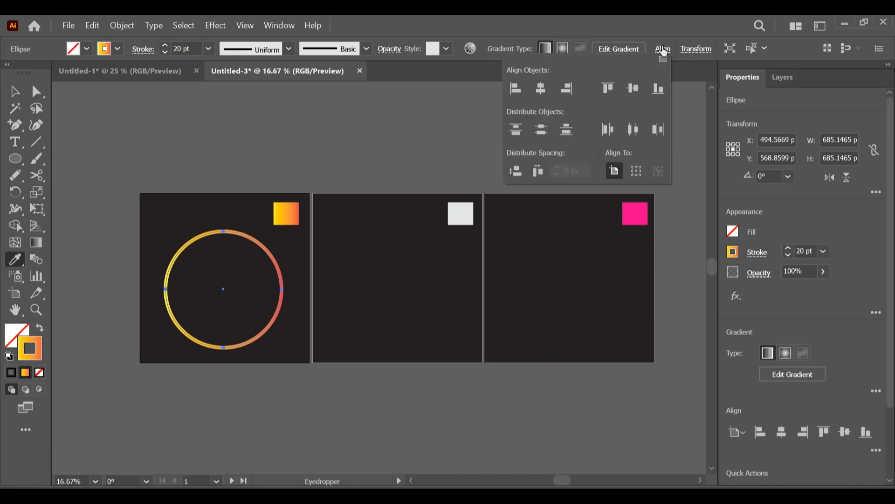
click(540, 88)
click(633, 88)
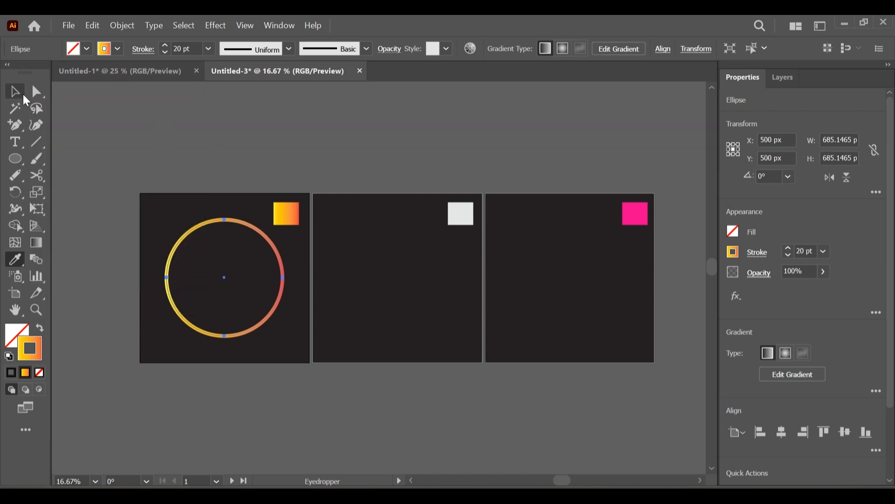
Step: Give the circle's stroke round caps and round join corners
click(18, 97)
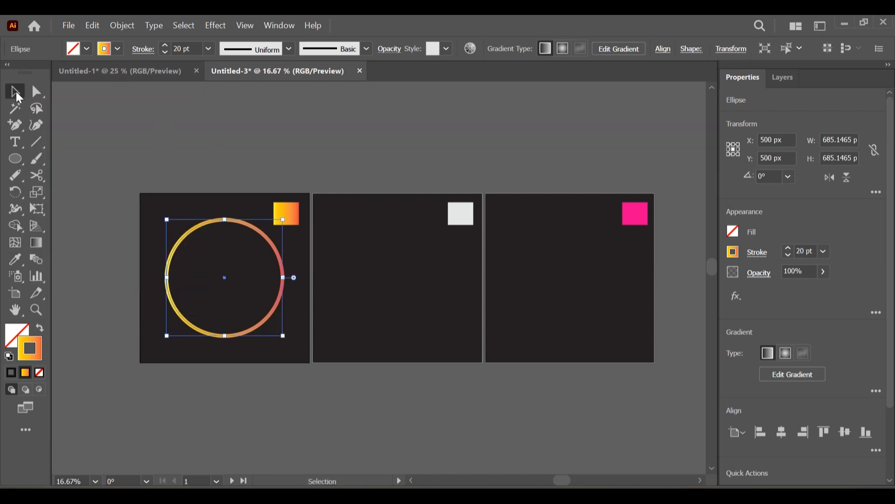
click(143, 48)
click(72, 89)
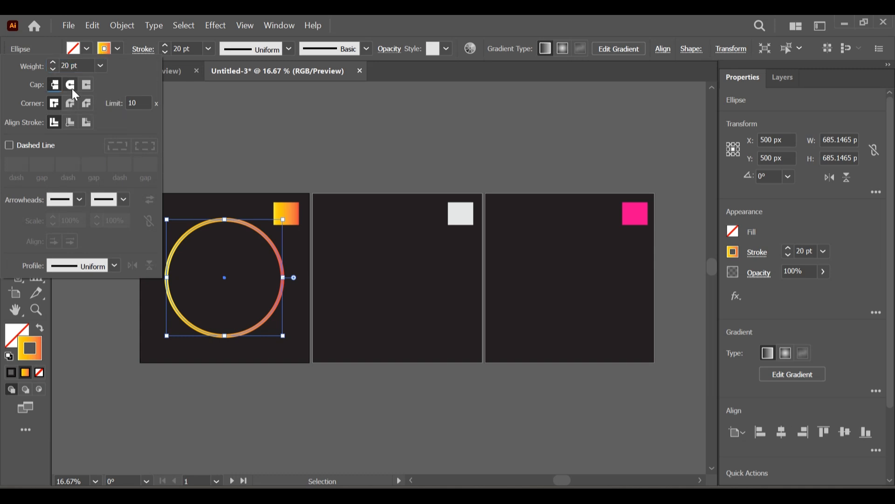
click(72, 98)
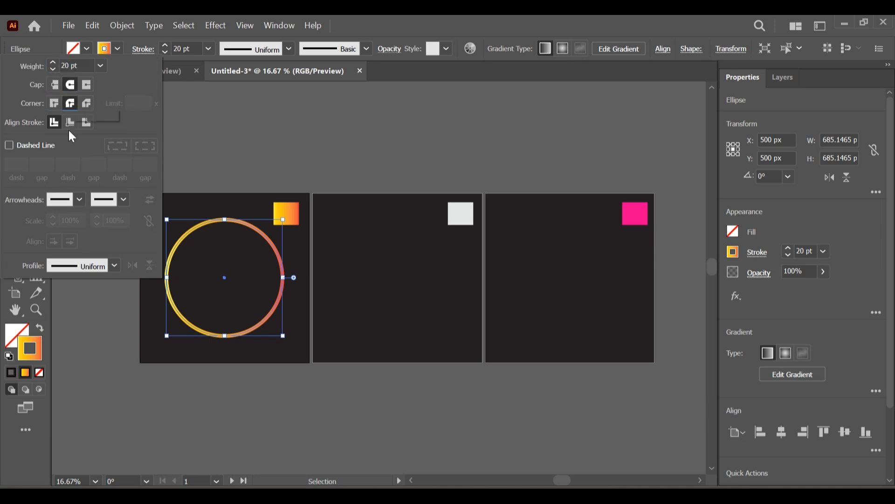
Step: Make the circle's stroke a dashed line with a 12 pt dash and a 48 pt gap
click(10, 145)
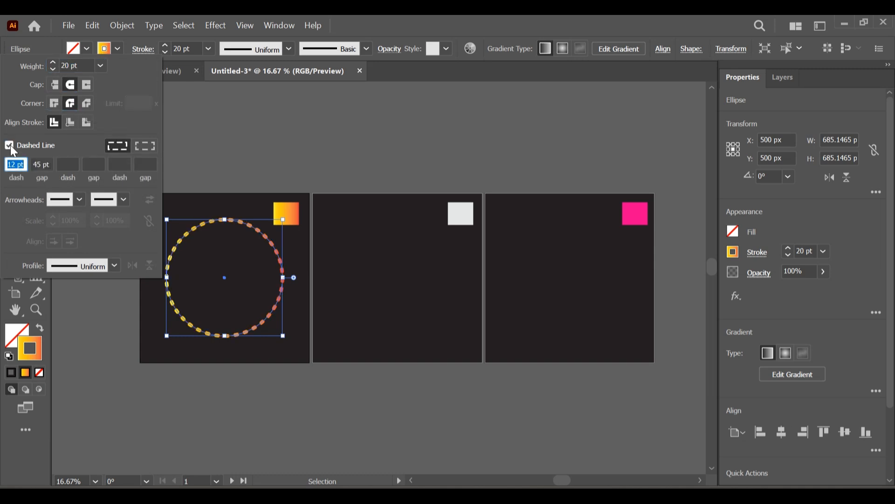
click(49, 162)
key(Up)
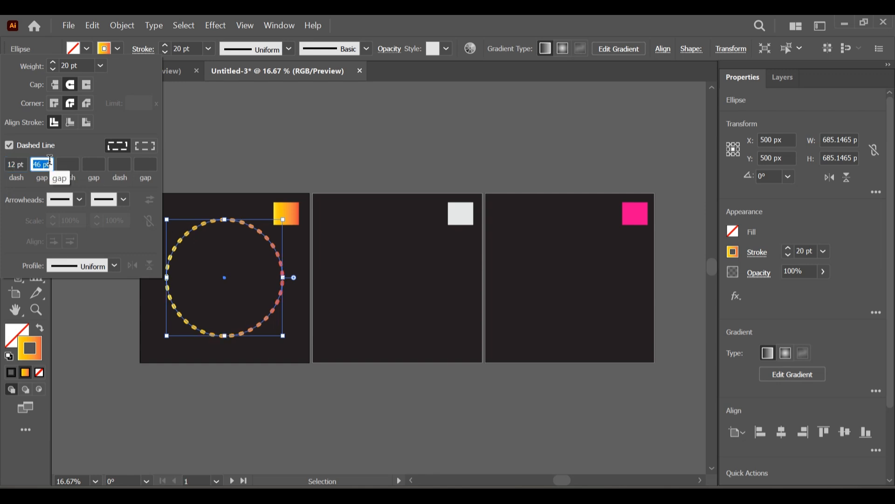
key(Up)
key(Up)
key(Up)
key(Left)
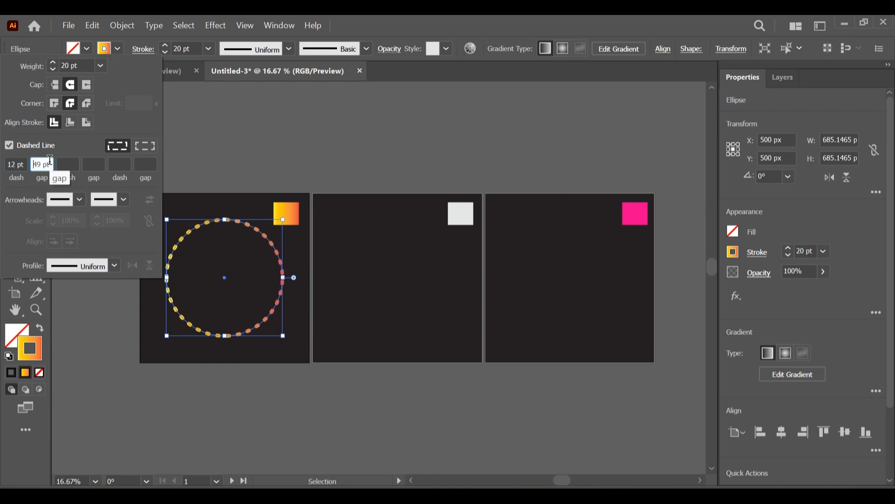
key(Down)
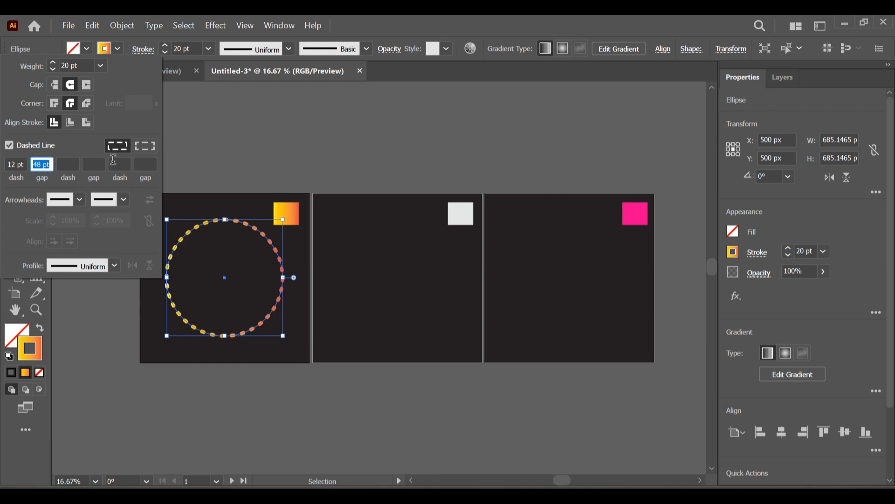
Step: Apply the triangular tapered width profile to the dashed stroke and flip it along the path
click(114, 266)
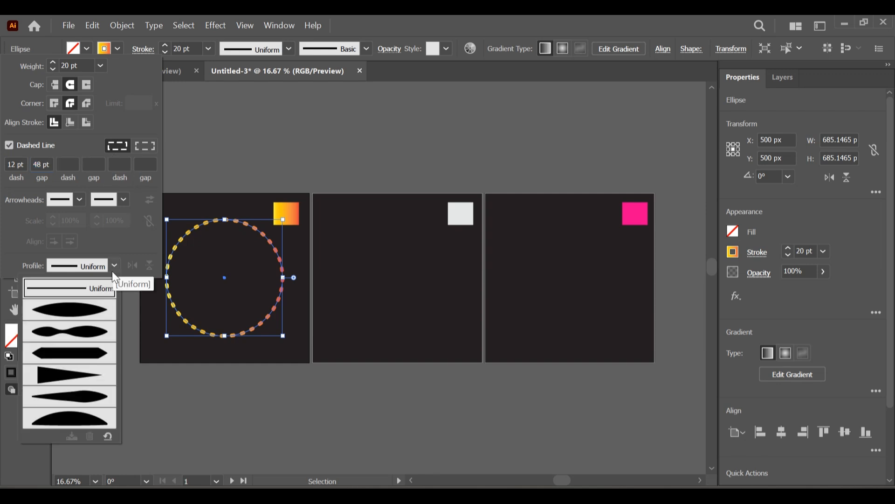
click(68, 385)
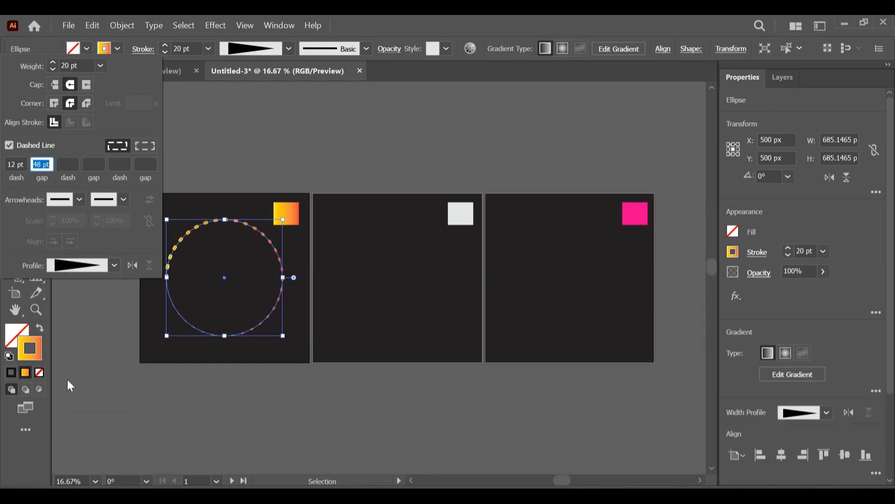
click(132, 266)
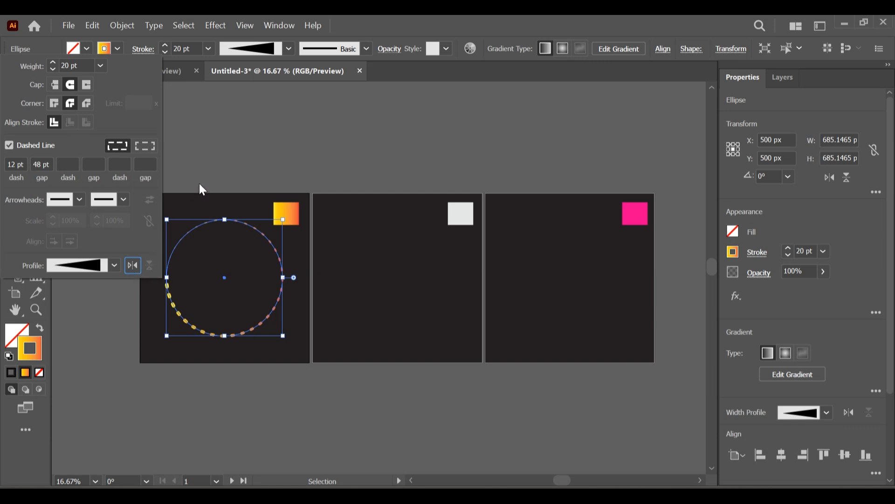
key(Escape)
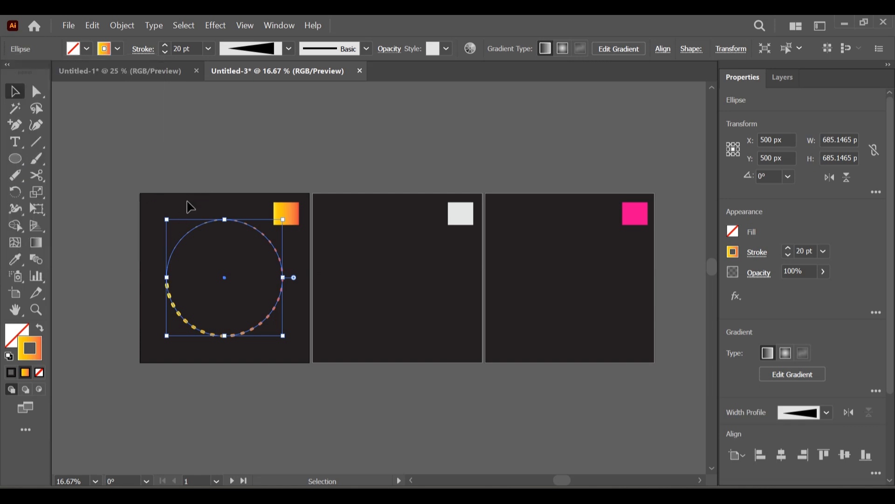
Step: Cut the circle with the Scissors tool at its four anchor points to split it into quarter arcs
click(35, 176)
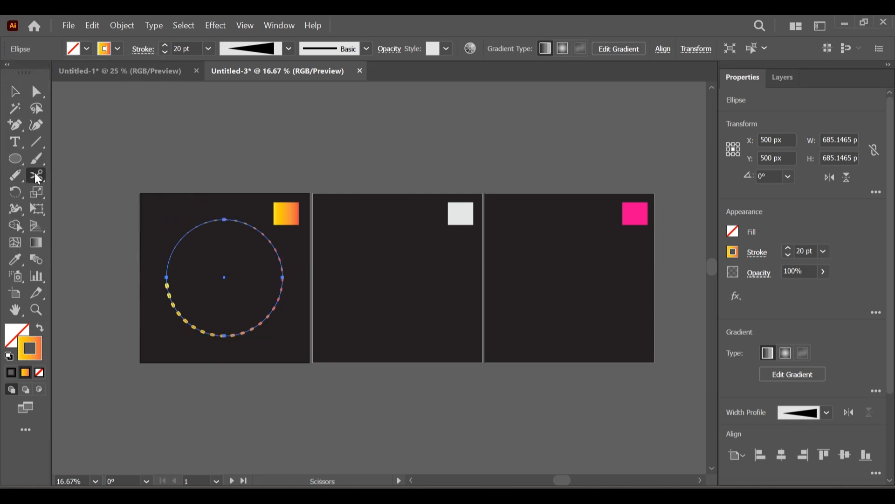
click(166, 277)
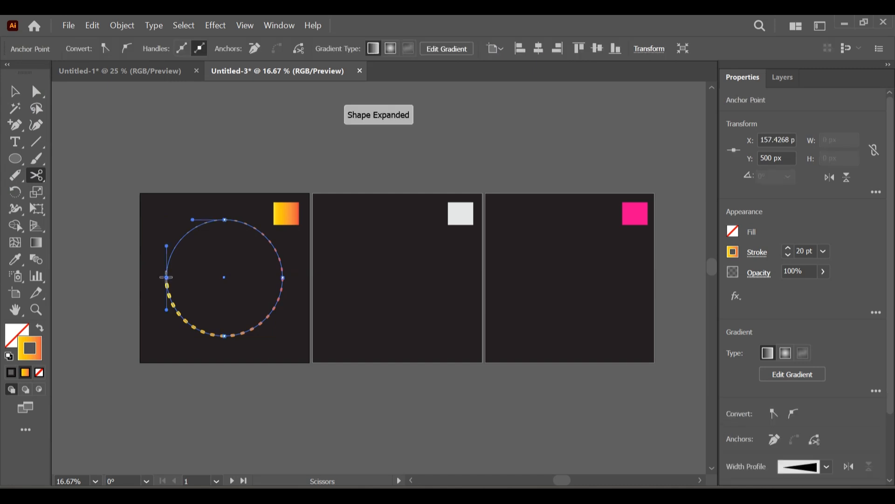
click(225, 219)
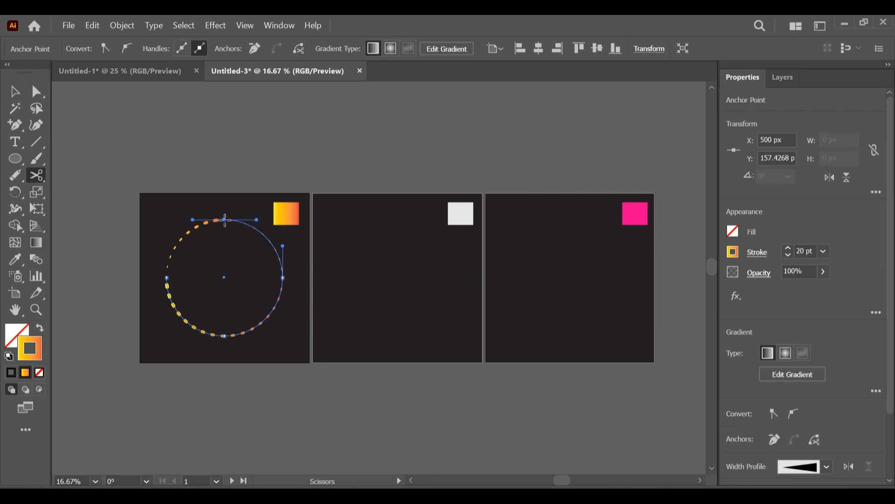
click(283, 277)
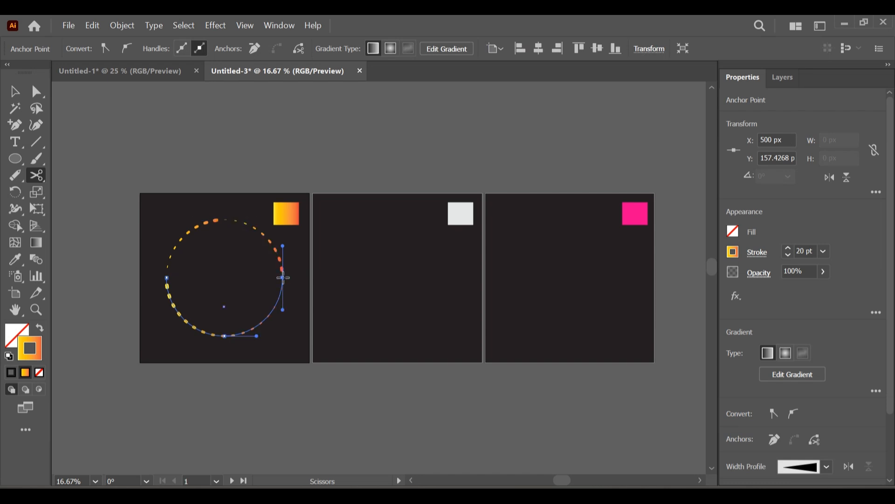
click(225, 335)
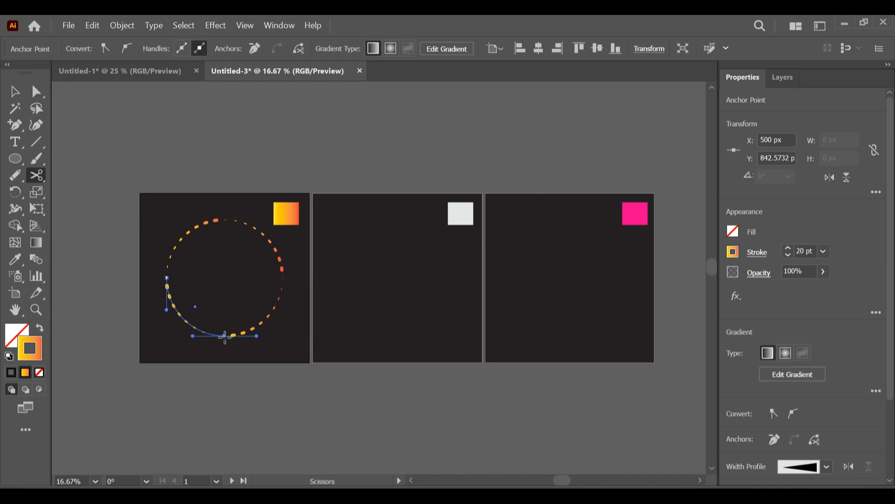
Step: Delete the gradient sample rectangle from the first artboard and group the four dashed arcs
click(18, 96)
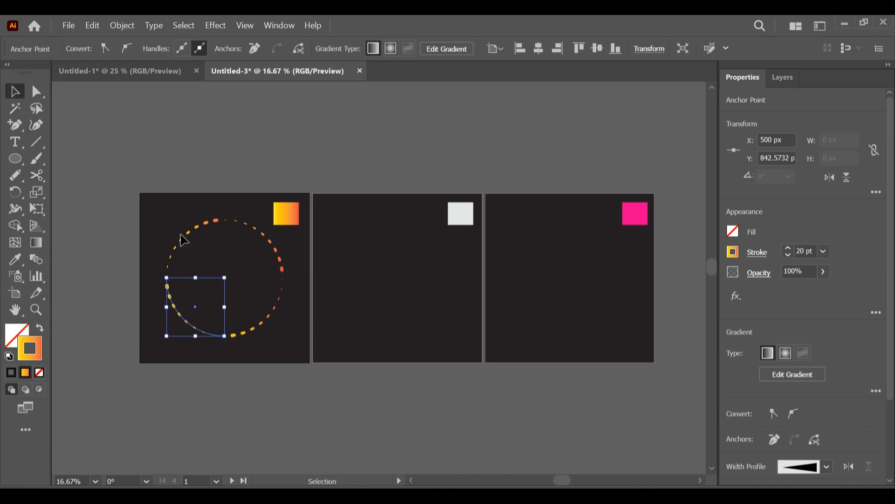
click(294, 220)
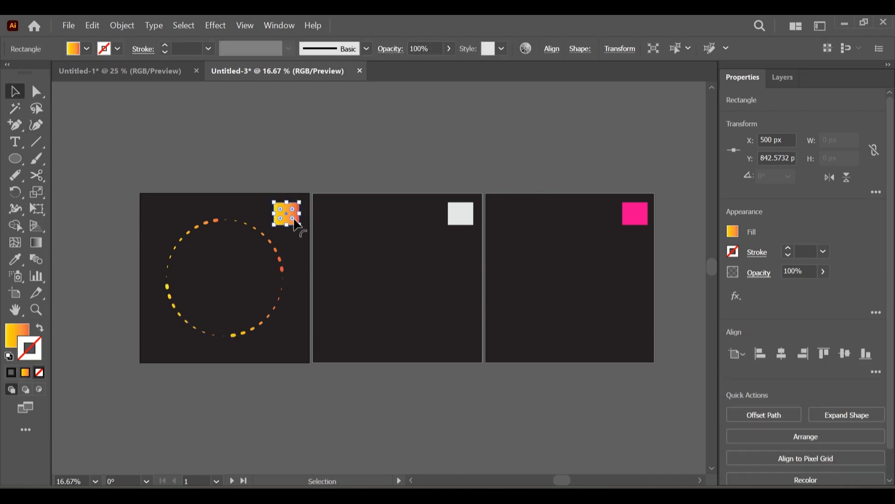
key(Delete)
drag(167, 202, 290, 348)
key(ctrl+g)
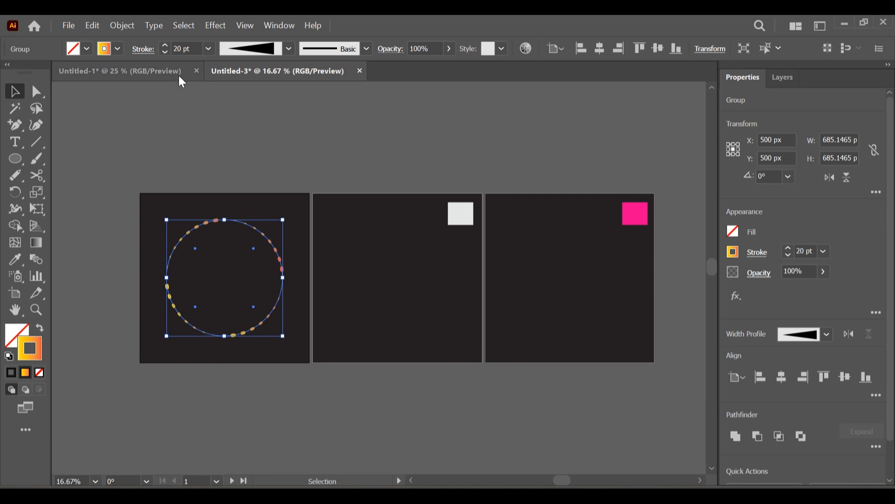
click(220, 25)
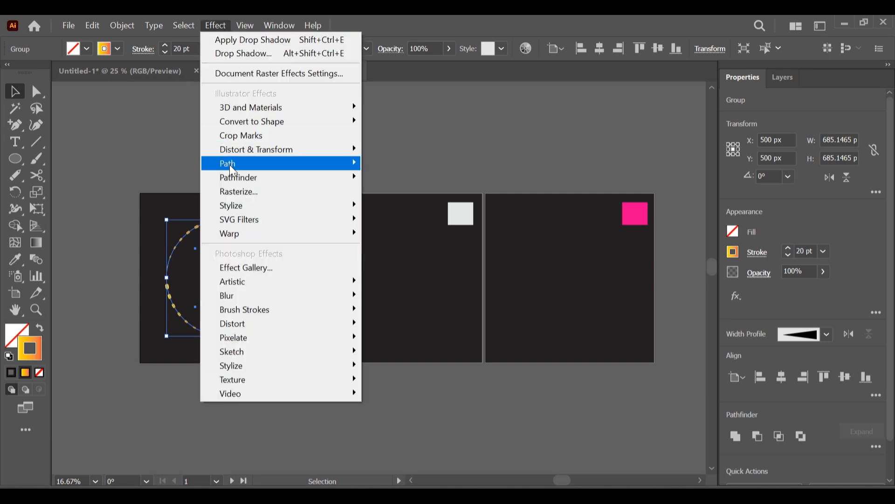
mouse_move(295, 148)
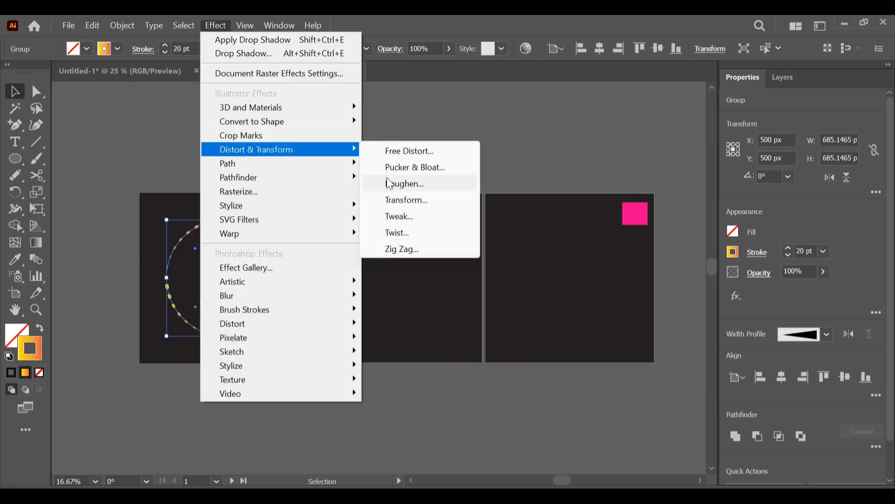
click(391, 201)
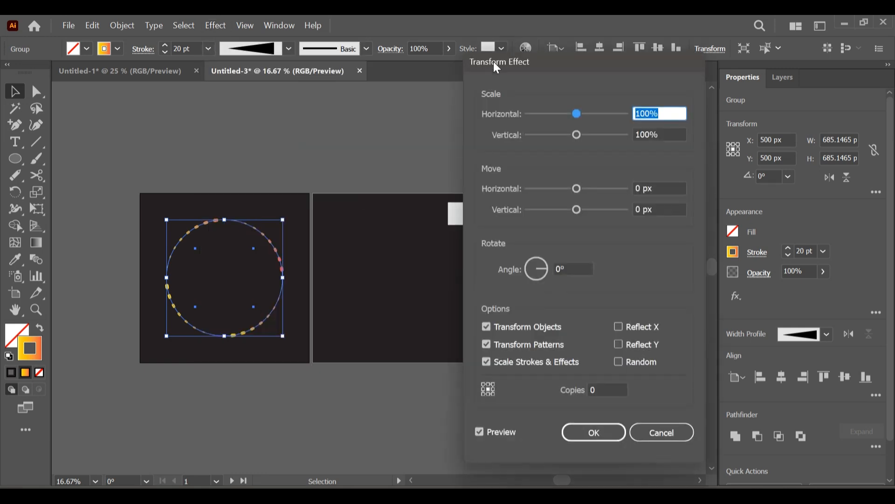
drag(494, 62, 342, 57)
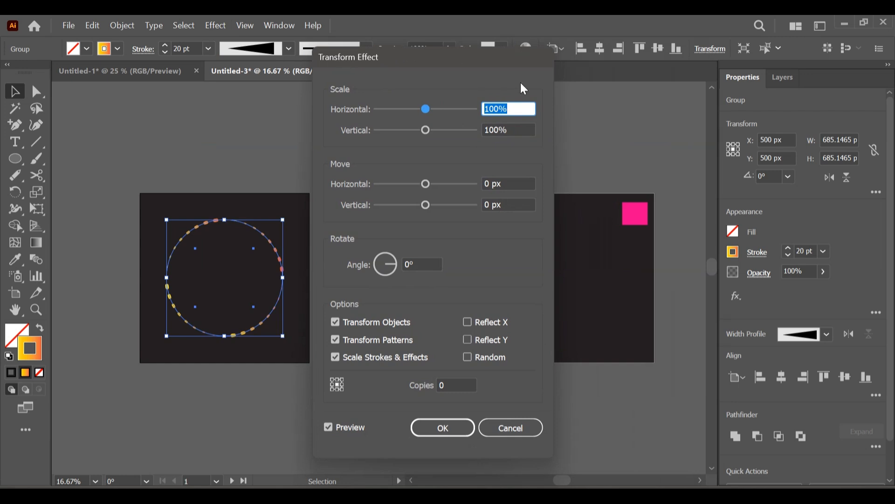
text(91)
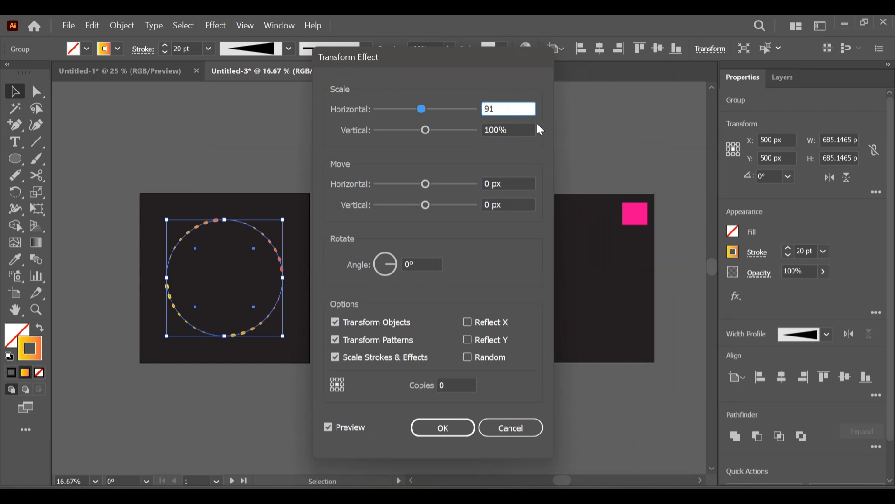
drag(521, 129, 344, 147)
key(BackSpace)
text(91)
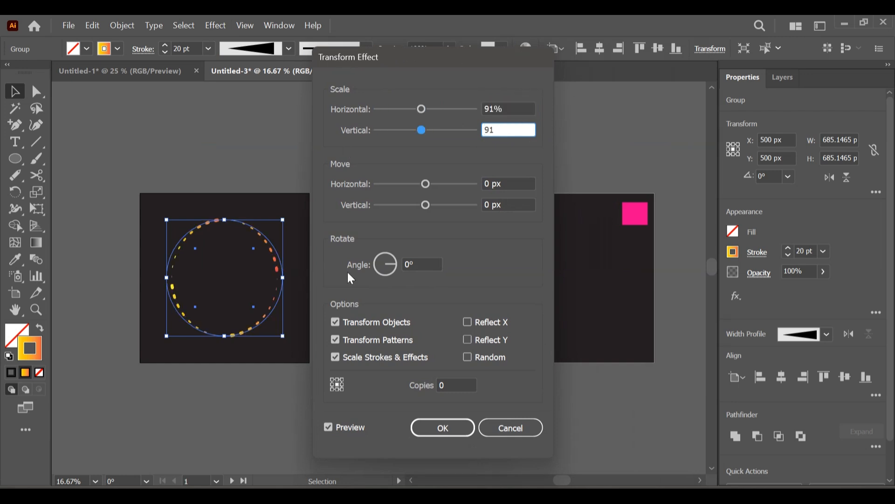
click(500, 424)
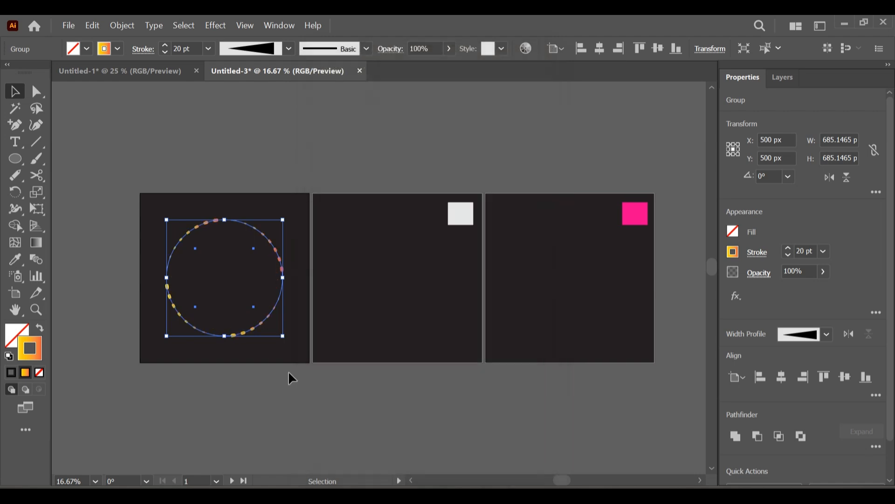
Step: Start a Transform effect on the grouped dashed arcs and set both horizontal and vertical scale to 91%
right_click(204, 255)
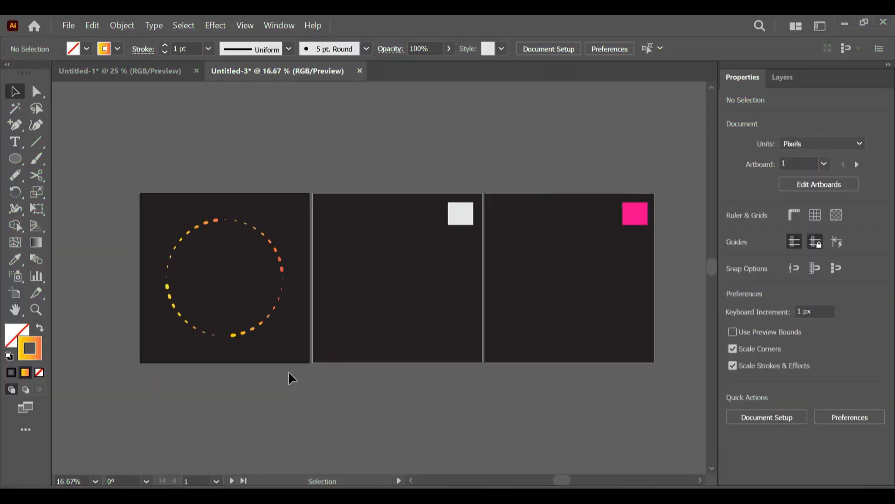
drag(288, 371, 144, 194)
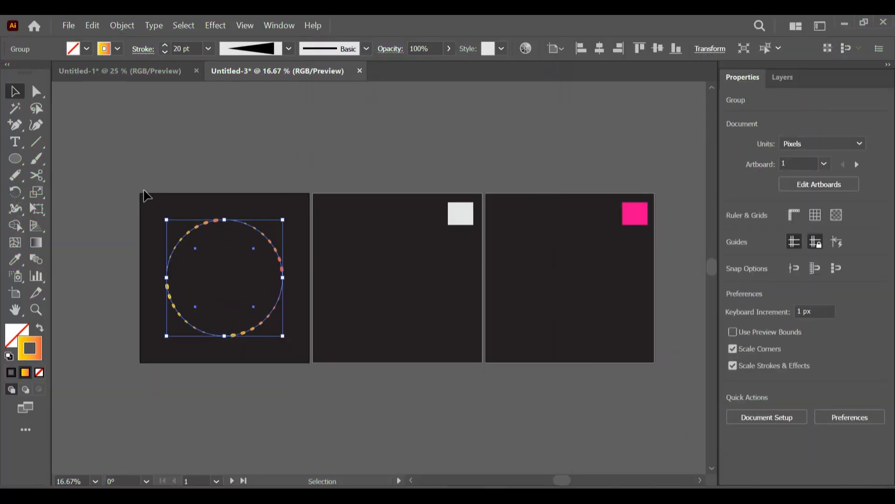
click(210, 26)
mouse_move(239, 150)
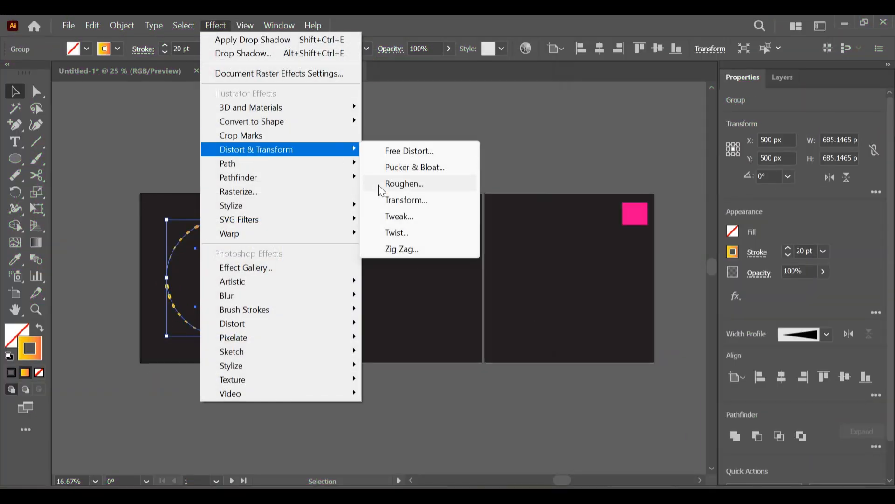
click(392, 199)
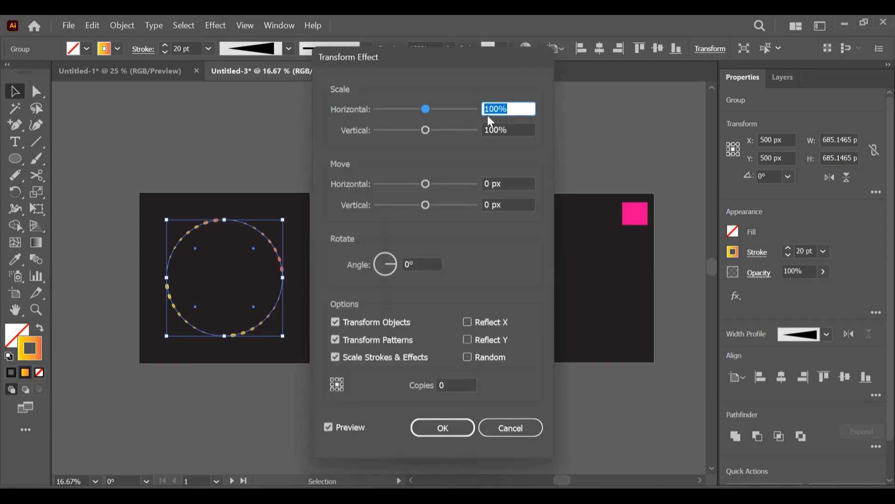
key(BackSpace)
text(91)
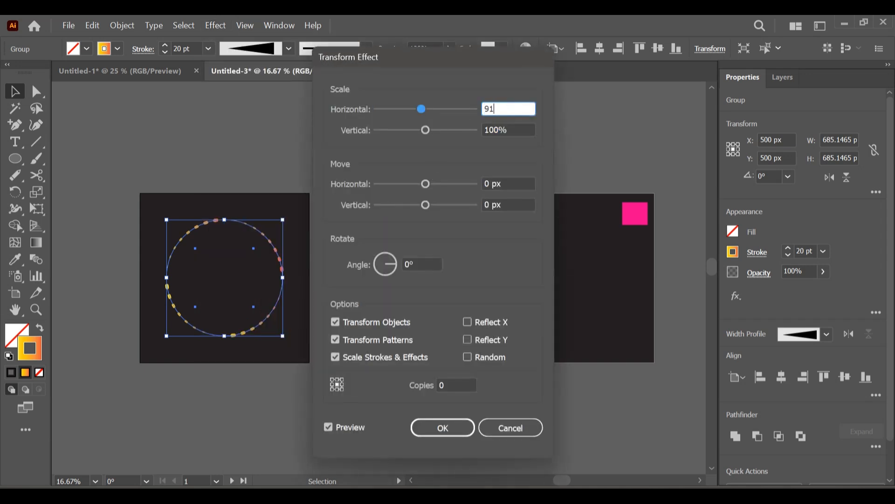
click(518, 129)
key(BackSpace)
text(91)
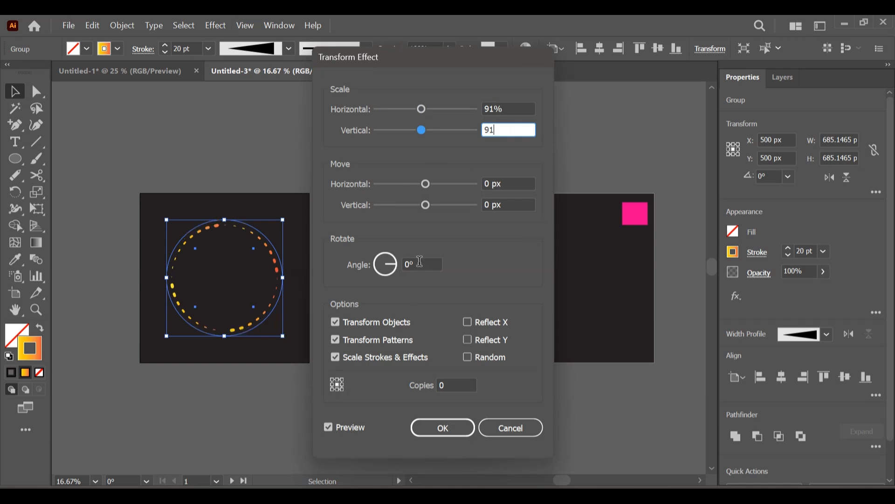
Step: Set the Transform effect's rotation angle to -9° and the number of copies to 30
click(422, 264)
key(BackSpace)
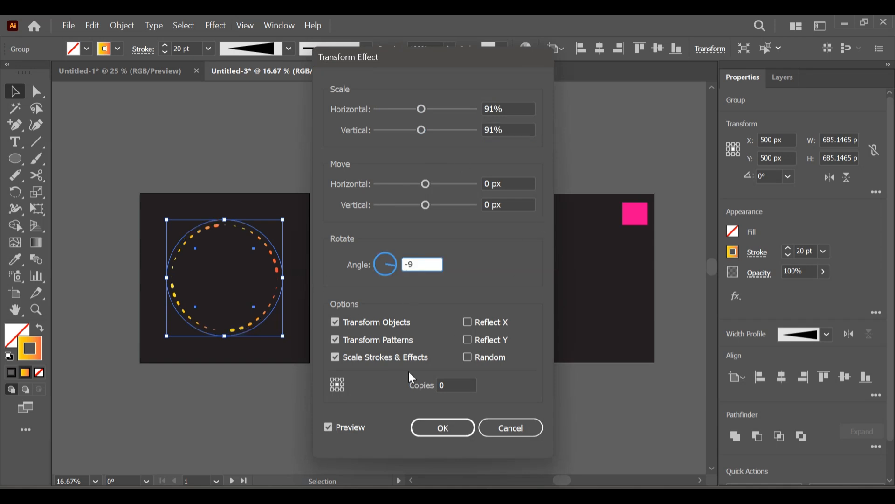
text(-9)
key(Tab)
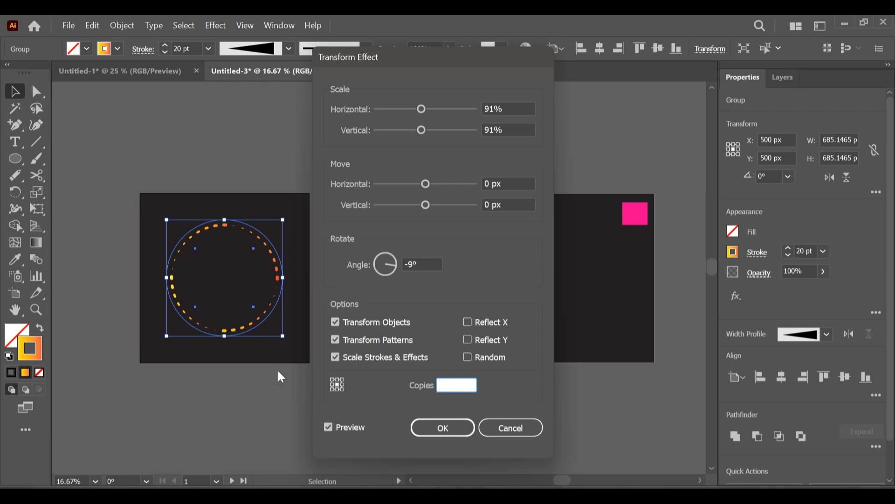
text(30)
Step: Try rotation angles between -3° and -16° for the copies, settle on -10° and apply the Transform effect
click(428, 263)
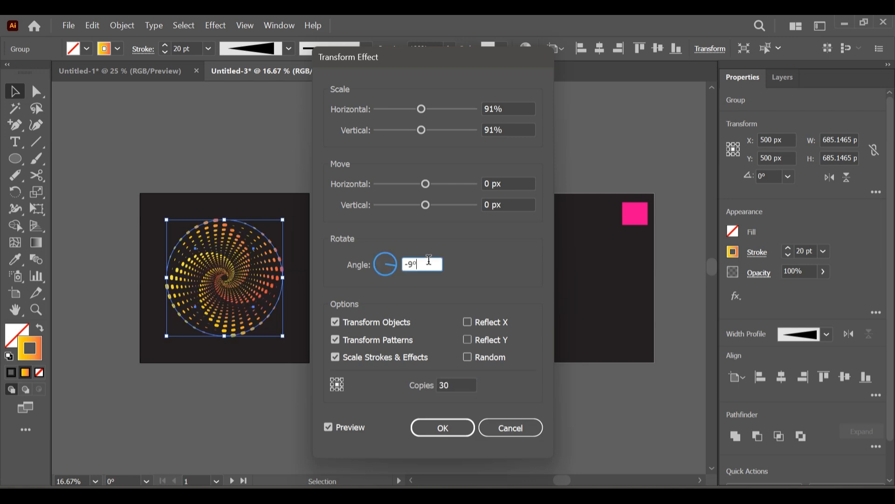
key(Up)
key(Up)
key(Up)
key(Up)
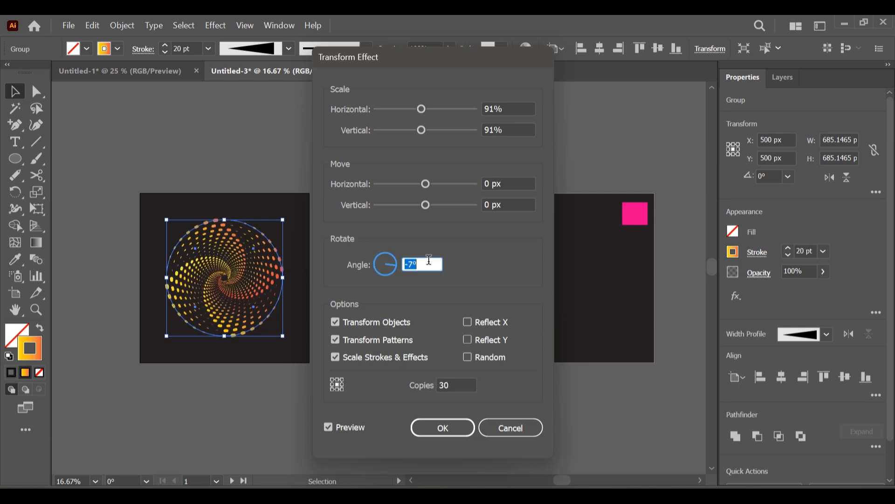
key(Down)
key(Down)
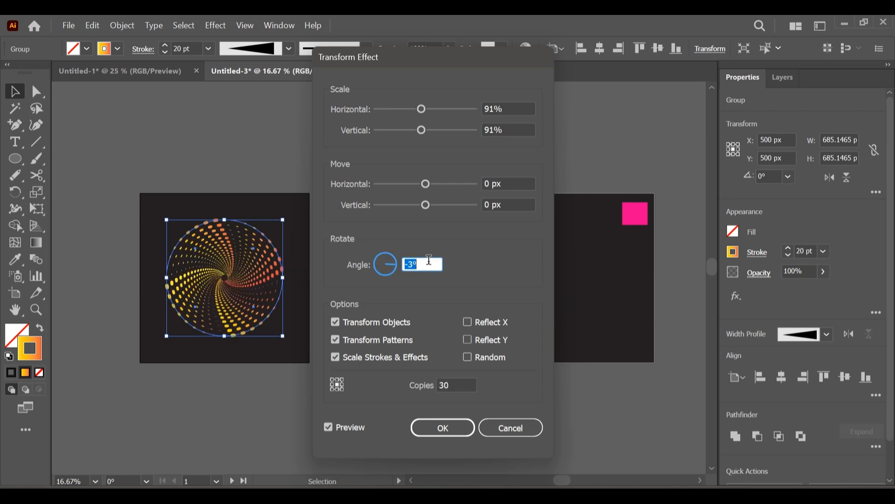
key(Down)
key(Down)
key(Down)
key(Down)
key(Down)
key(Down)
key(Down)
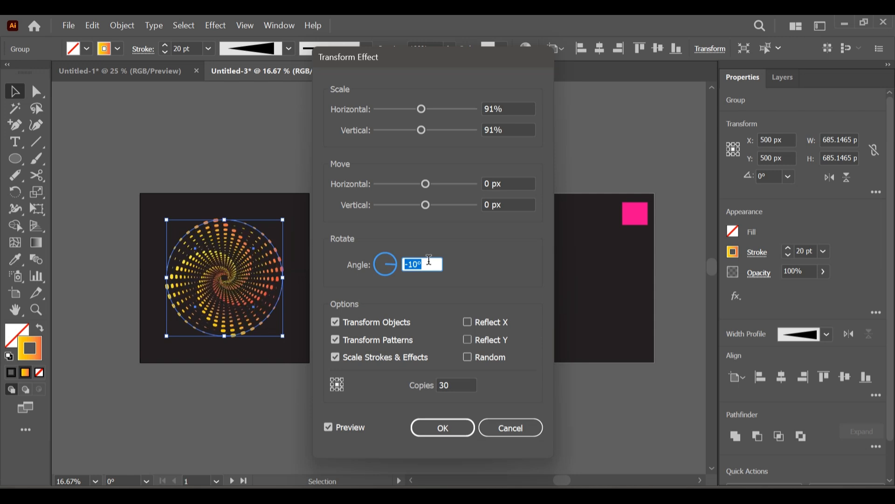
key(Down)
key(Down)
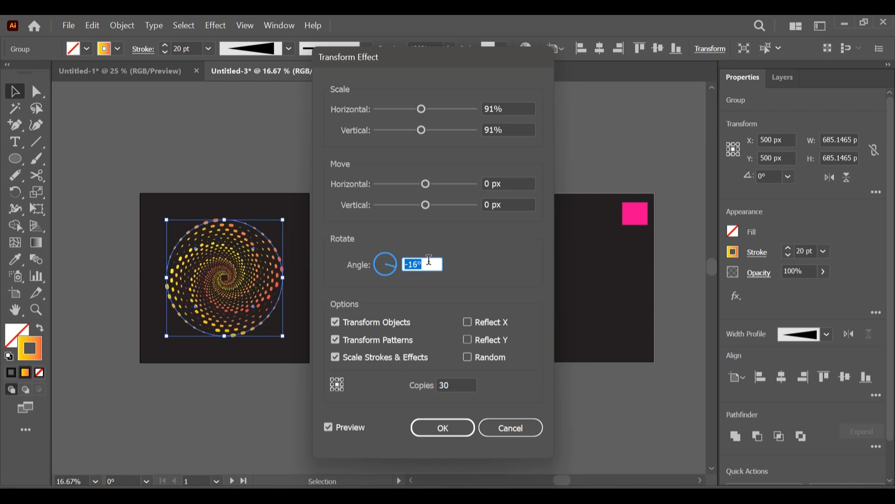
key(Up)
key(Up)
key(Up)
key(Up)
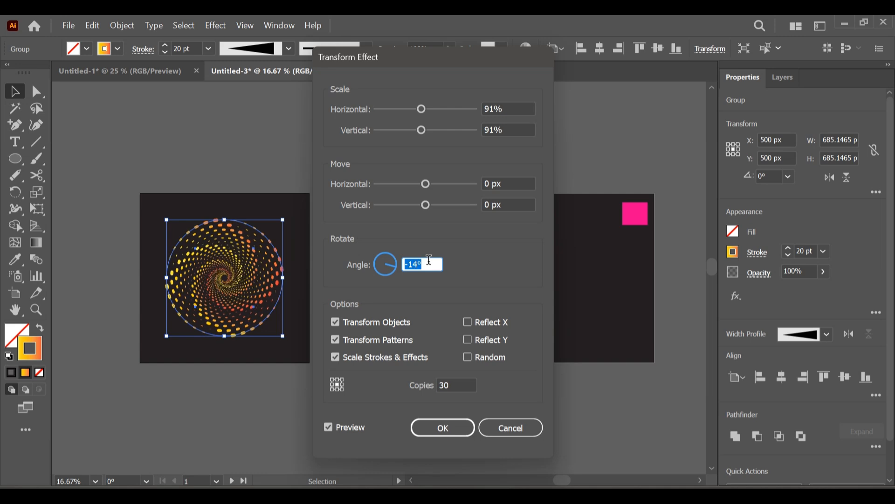
key(Up)
key(Up)
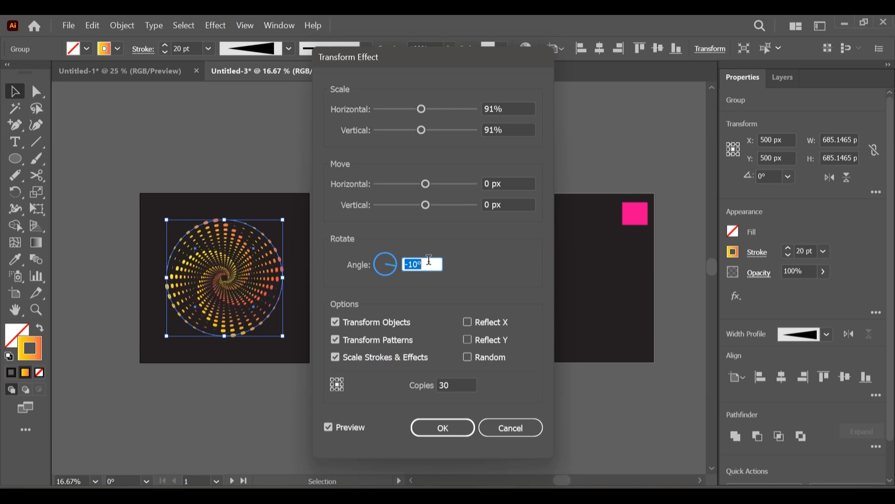
key(Down)
key(Down)
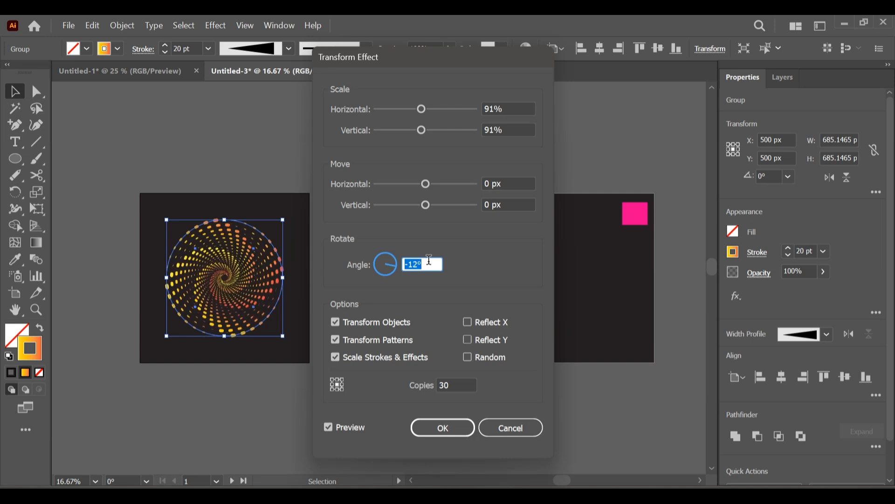
key(Up)
key(Up)
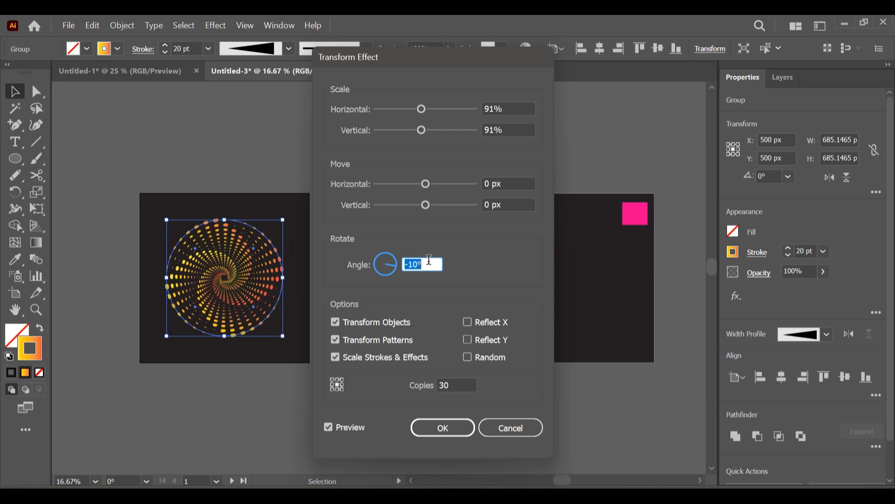
click(465, 432)
click(464, 429)
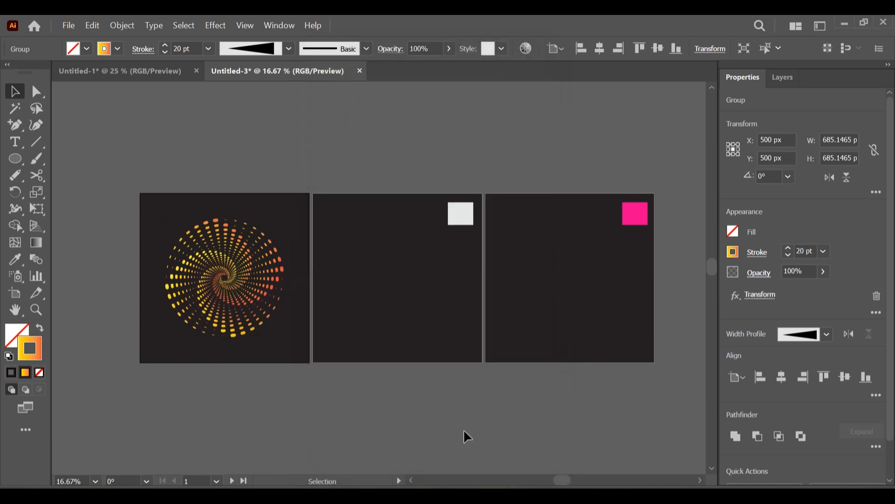
Step: Enlarge the dotted spiral group proportionally from its centre to about 790 px wide and deselect it
drag(157, 214, 274, 355)
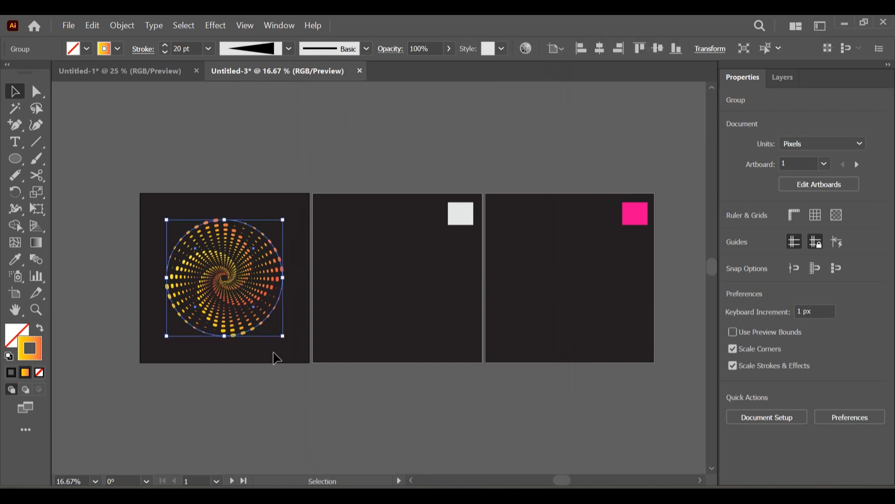
drag(289, 282, 305, 287)
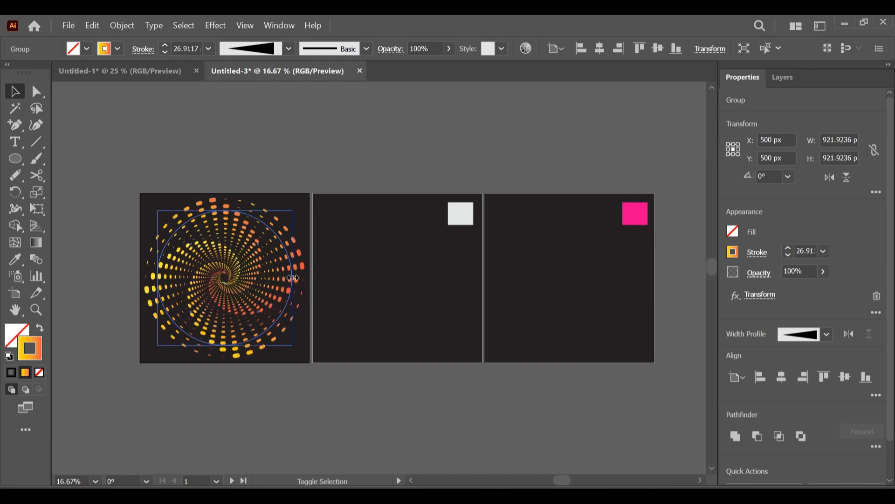
drag(294, 278, 292, 278)
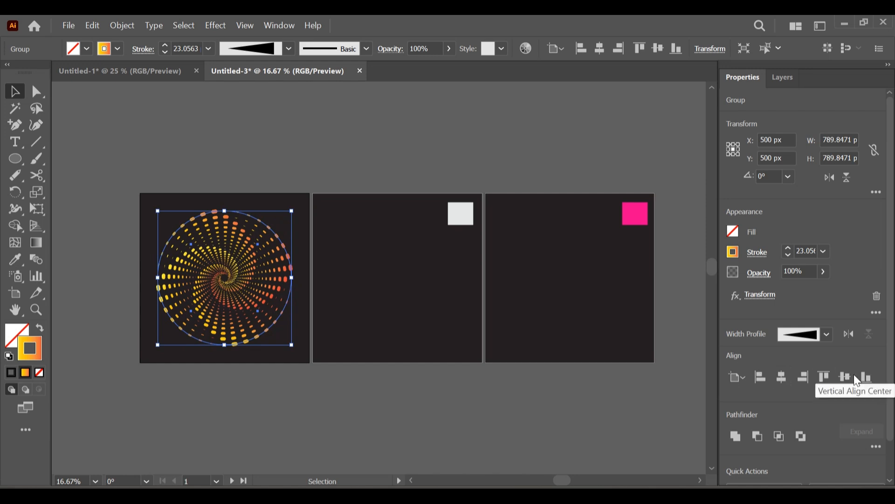
click(482, 154)
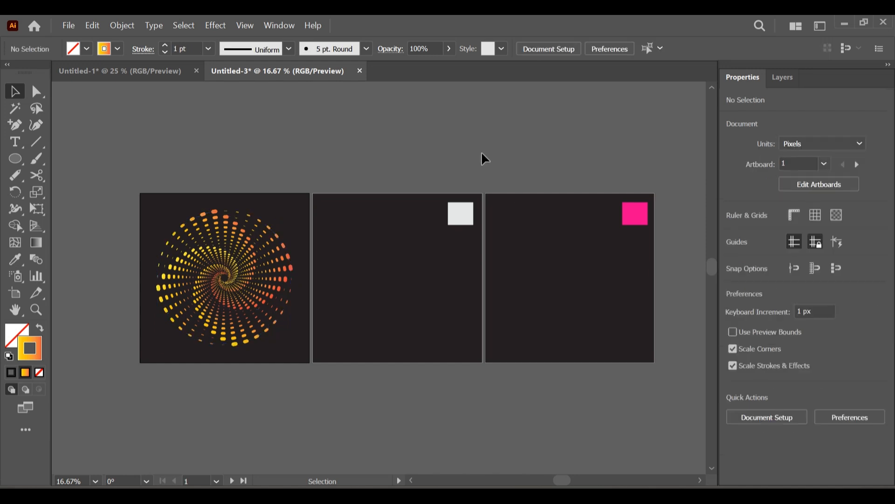
Step: Draw an unfilled light grey-stroked circle about 746 px wide on the second artboard and centre it vertically
key(l)
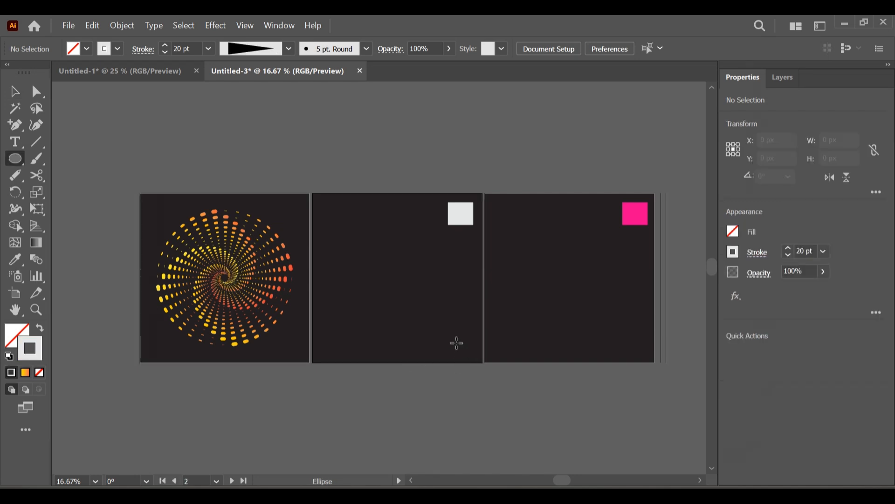
mouse_move(456, 343)
mouse_down()
mouse_move(323, 246)
mouse_move(330, 250)
mouse_up()
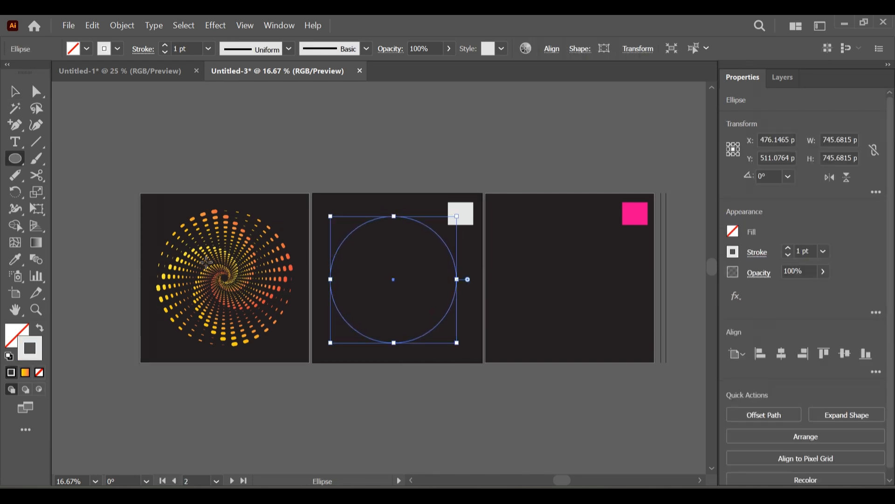
click(552, 50)
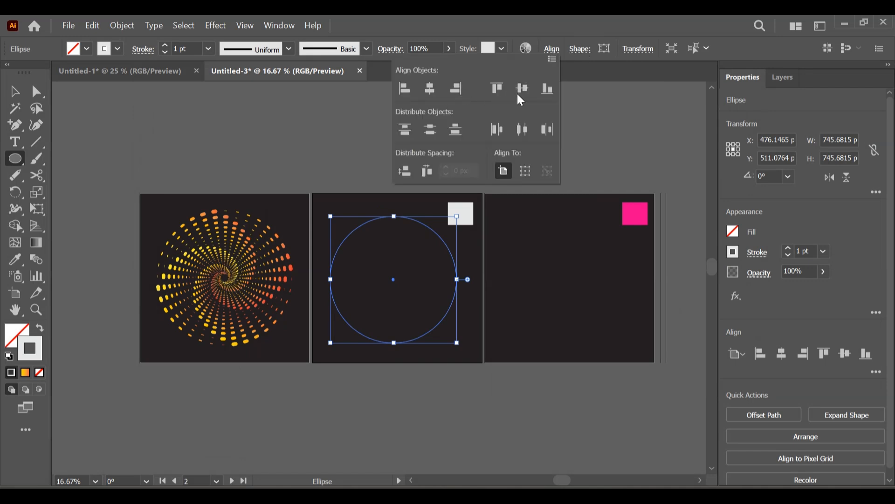
click(525, 92)
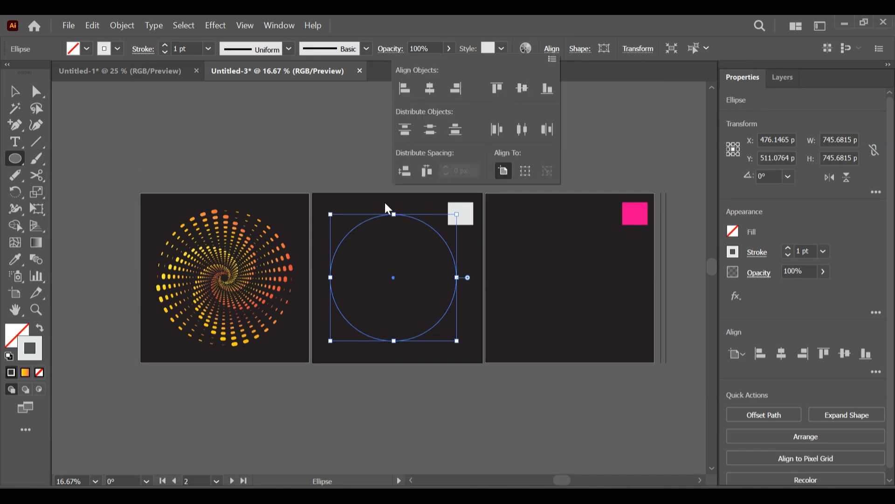
click(18, 97)
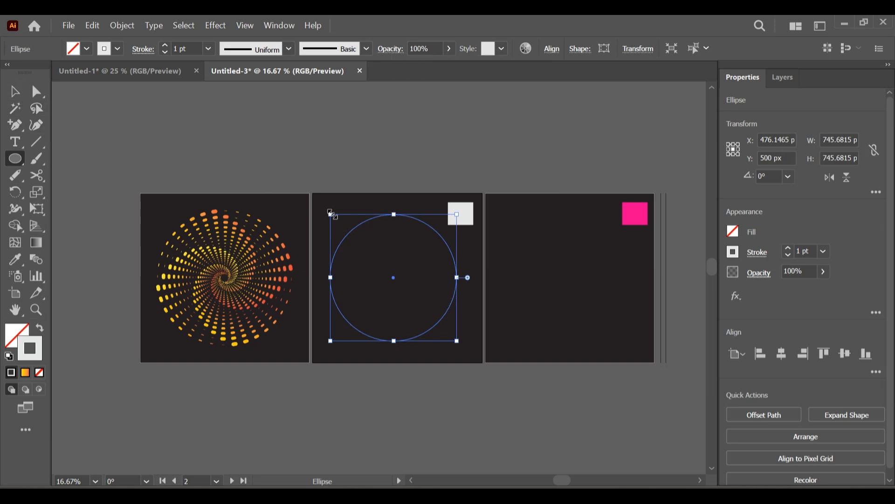
Step: Shrink the new circle proportionally to about 685 px wide and centre it horizontally on the second artboard
drag(331, 214, 336, 220)
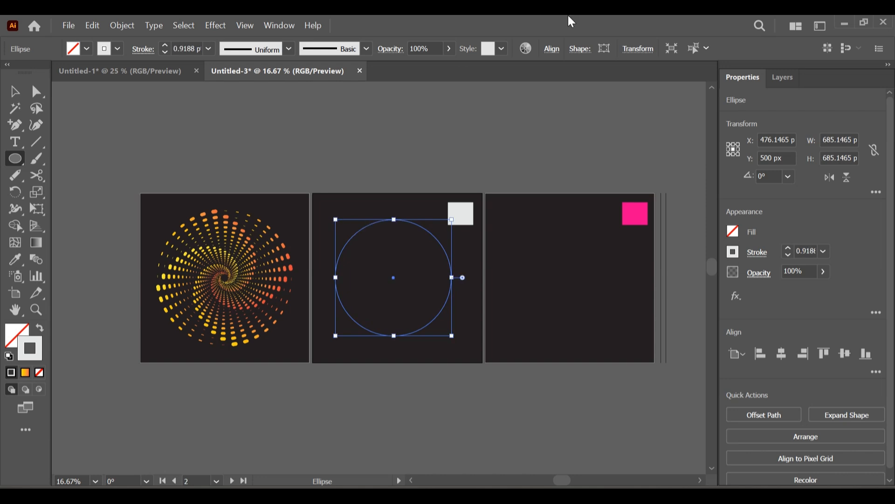
click(552, 51)
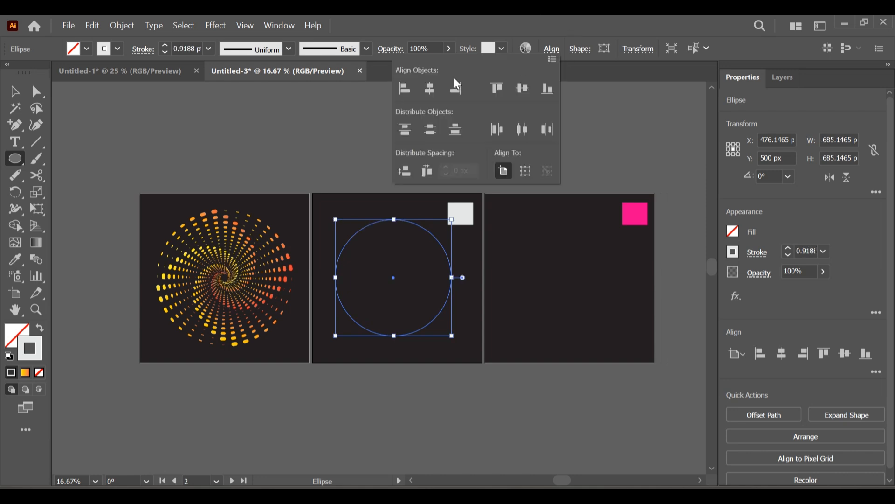
click(426, 92)
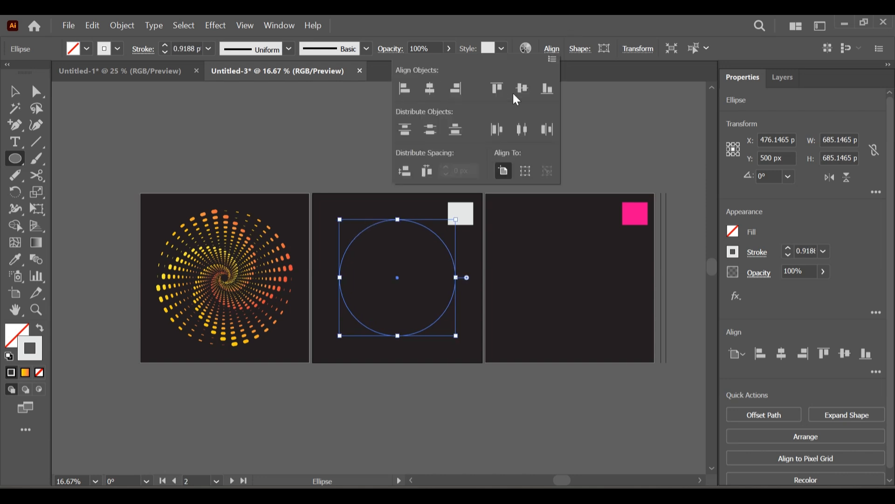
Step: Set the stroke weight of the circle on the second artboard to 20 pt
click(127, 52)
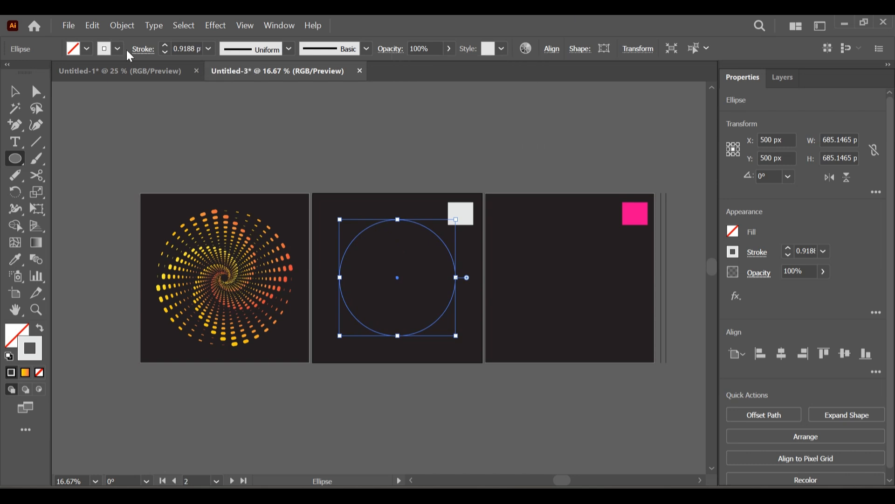
drag(197, 47, 151, 55)
key(BackSpace)
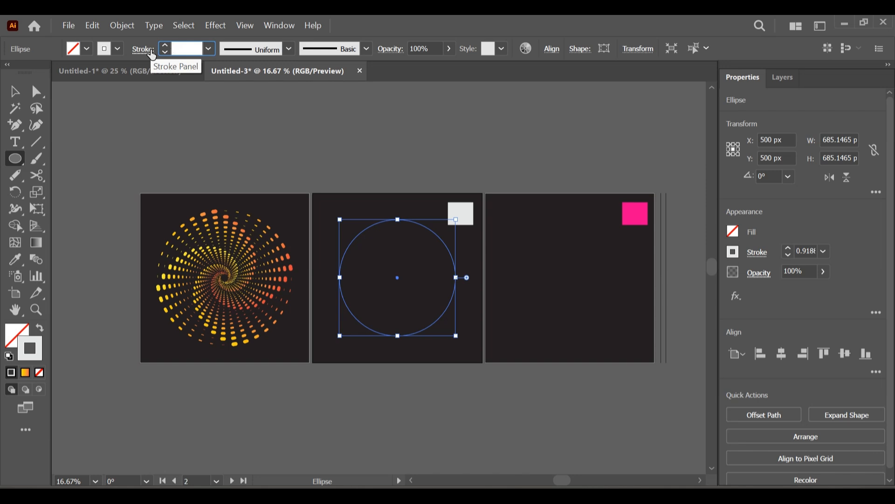
text(20)
key(Return)
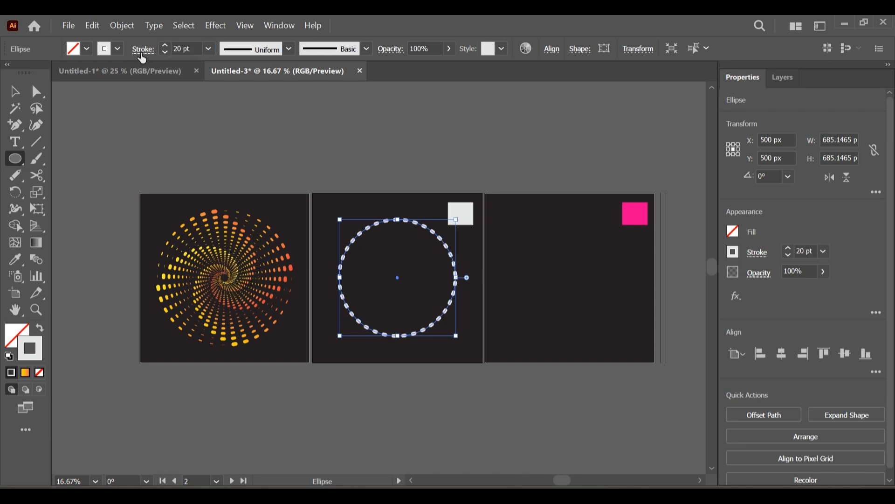
Step: Apply the triangular tapered width profile to the dashed stroke of the second artboard's circle
click(141, 55)
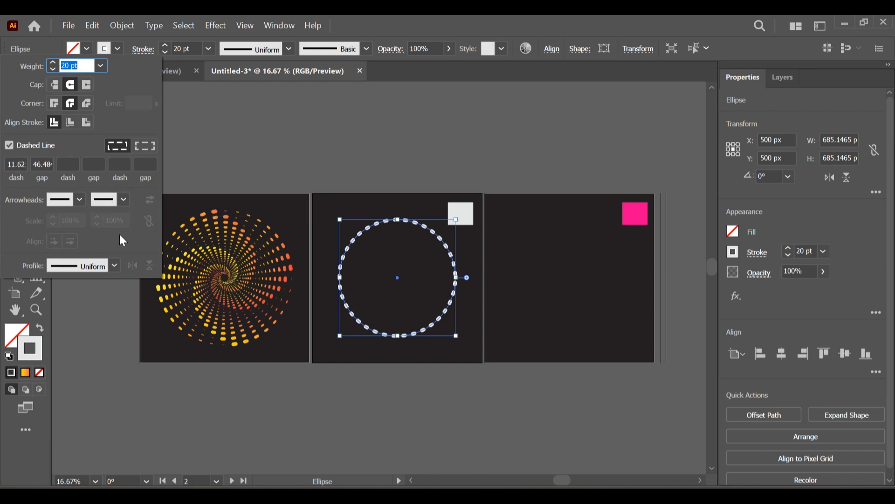
click(113, 268)
click(73, 376)
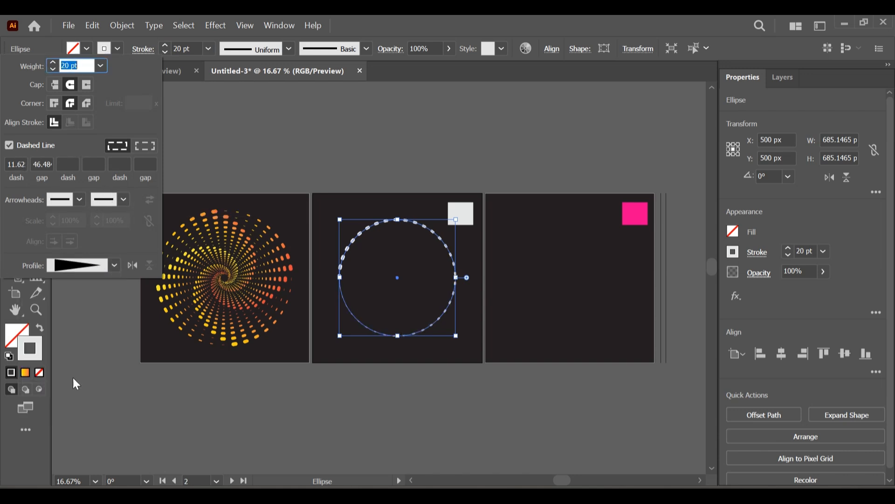
Step: Flip the second artboard's circle horizontally, reversing its tapered width profile before and after the flip
click(133, 266)
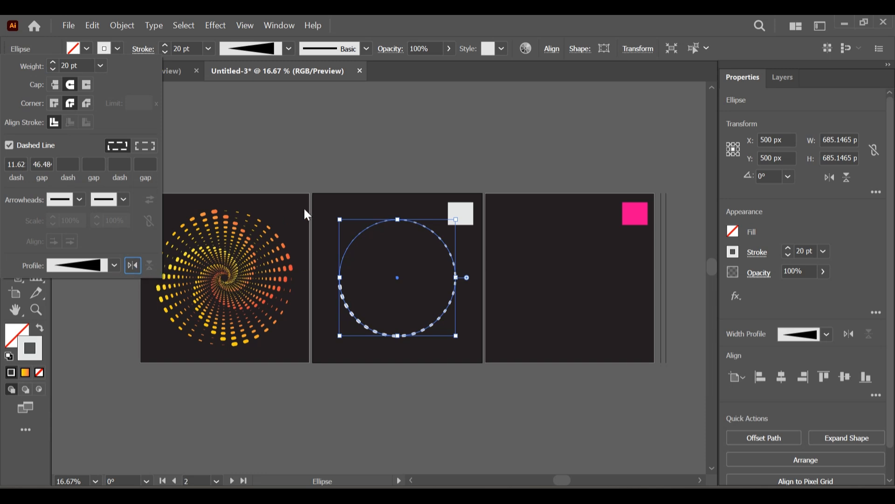
click(830, 177)
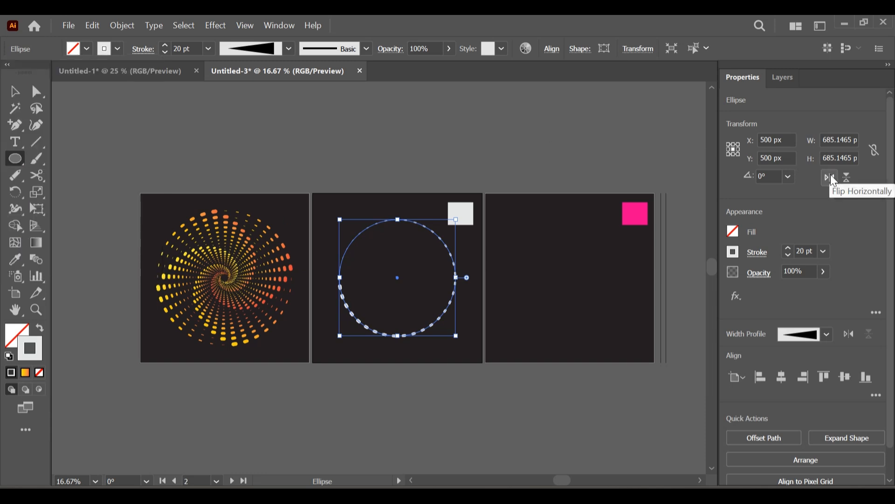
click(833, 180)
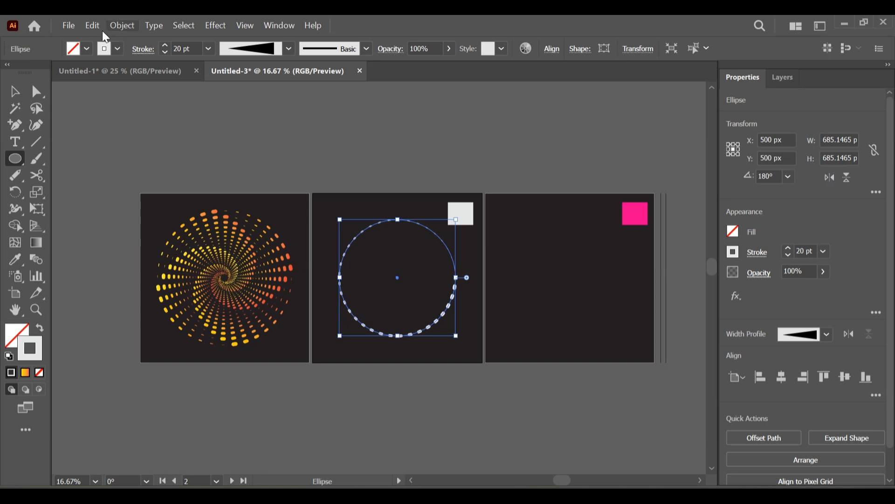
click(139, 55)
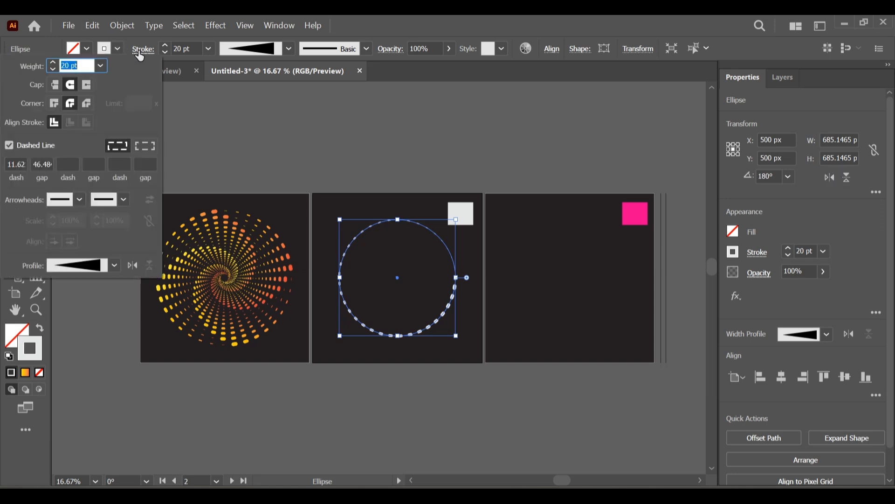
click(132, 265)
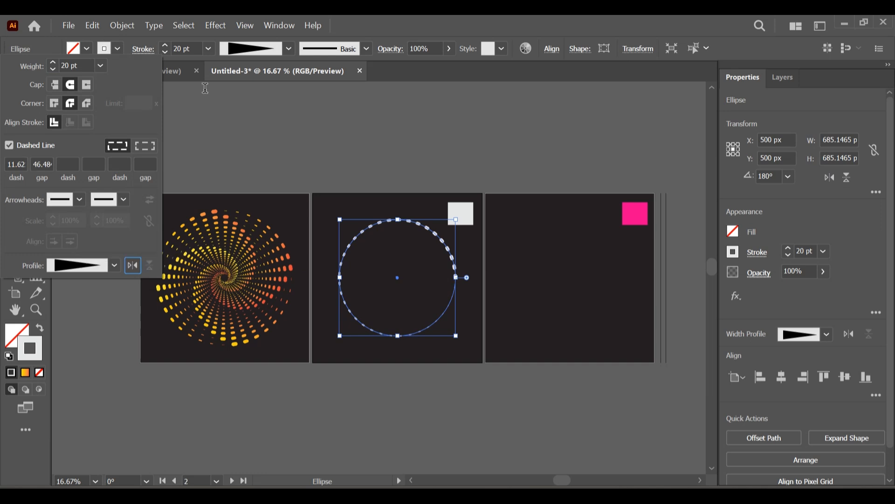
Step: Start a Transform effect on the second artboard's circle with horizontal and vertical scale at 92%
click(214, 27)
click(215, 25)
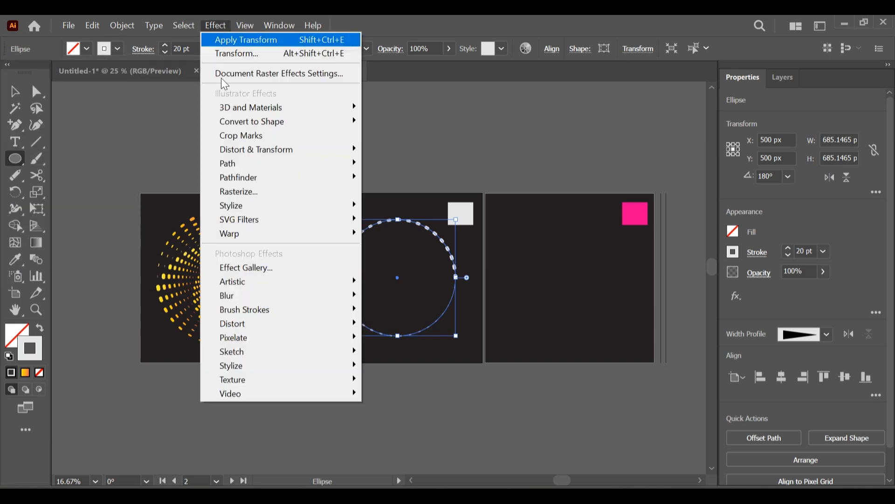
mouse_move(238, 156)
click(448, 201)
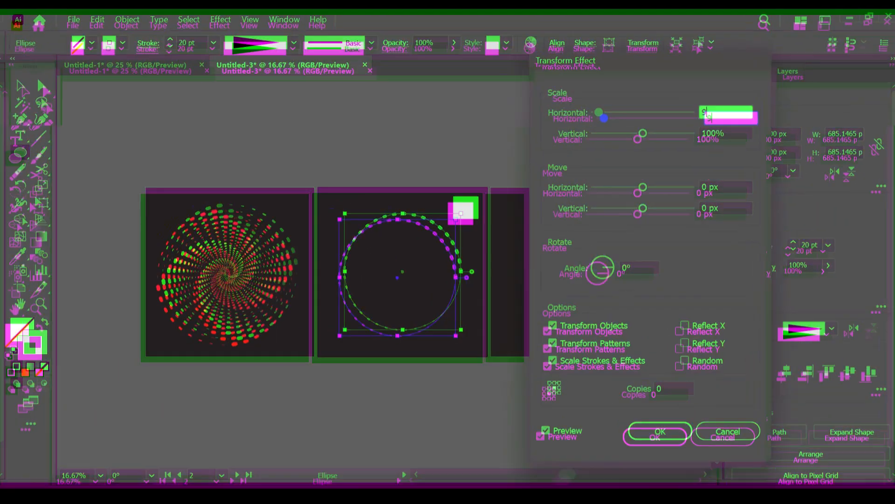
text(92)
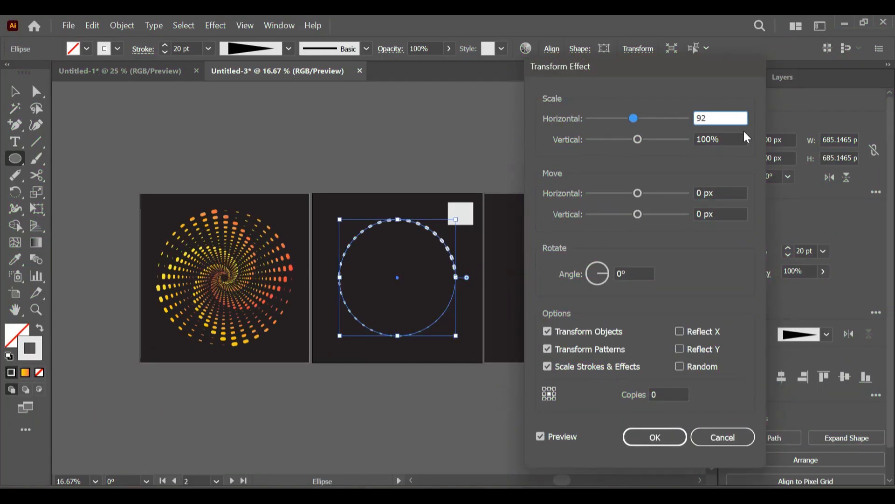
key(Tab)
key(shift+Down)
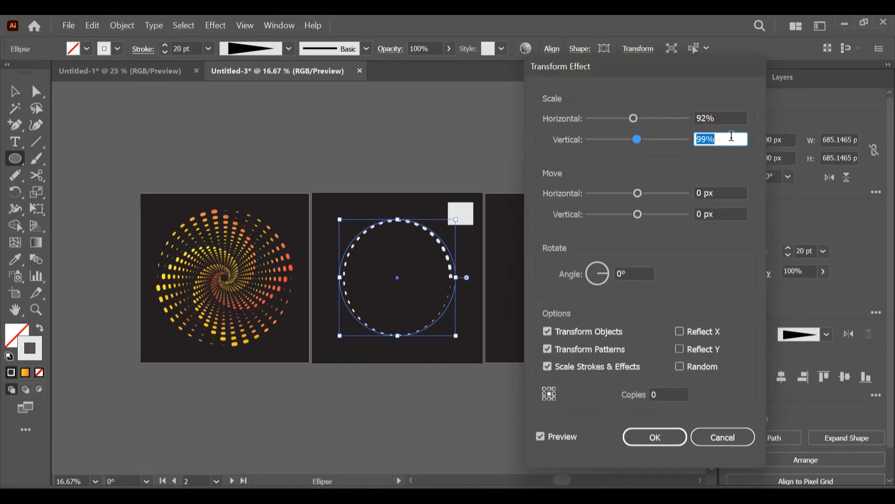
key(Up)
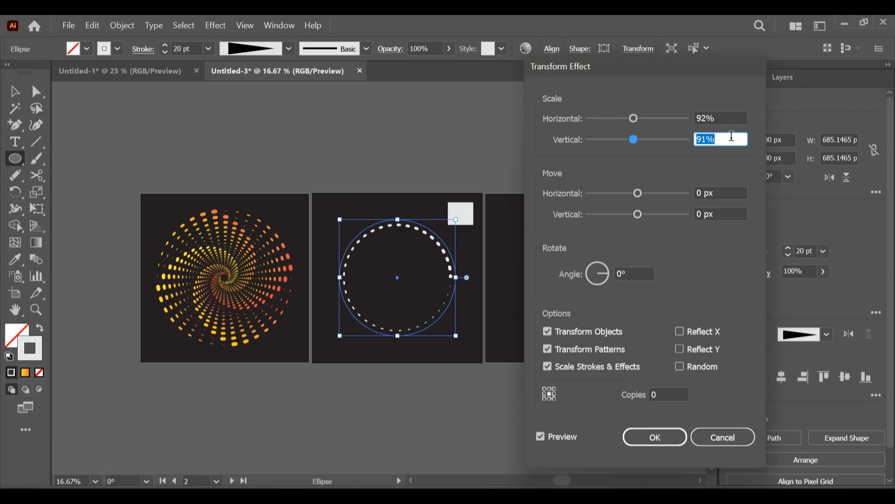
Step: Try positive and negative rotations for the Transform effect, ending with an angle of -25°
click(638, 271)
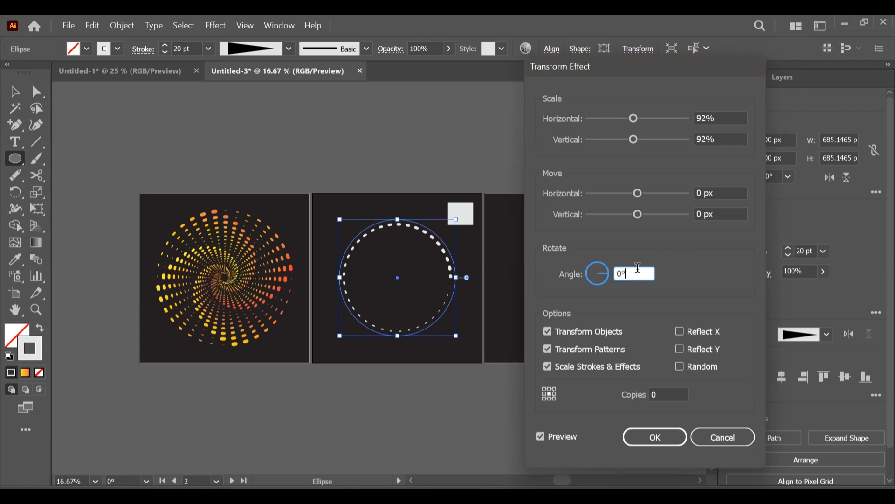
key(Up)
key(Up)
key(Up)
key(Up)
key(Up)
key(Up)
key(Up)
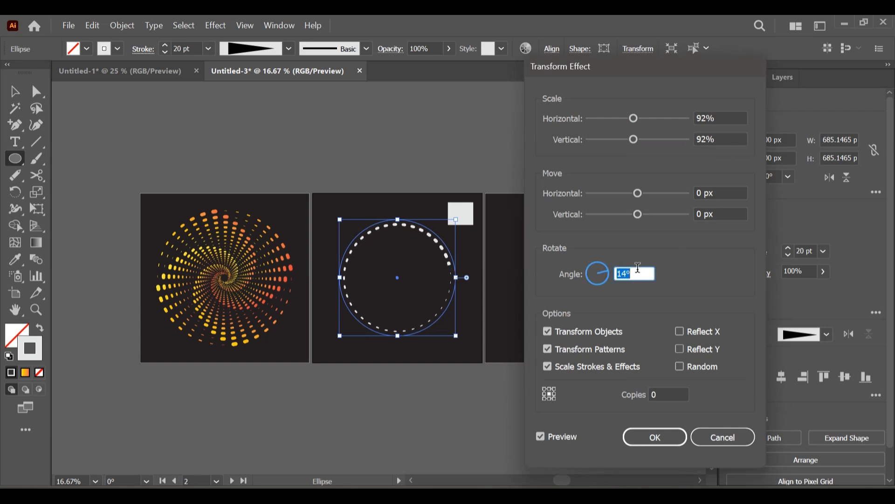
key(Down)
key(Down)
key(Down)
key(Down)
key(Down)
key(Down)
key(Down)
key(Down)
key(Down)
key(Down)
key(Down)
key(Down)
key(Down)
key(Down)
key(Down)
key(Down)
key(Down)
key(Down)
key(Down)
key(Down)
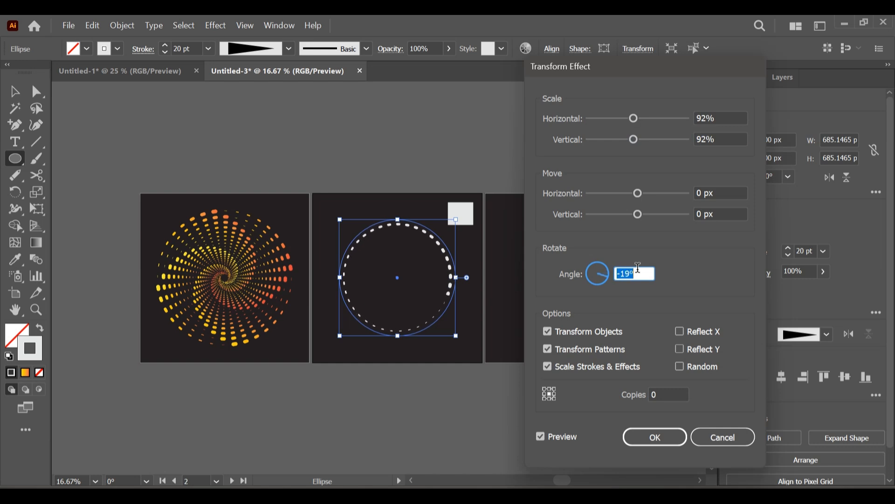
key(Down)
key(Down)
key(Down)
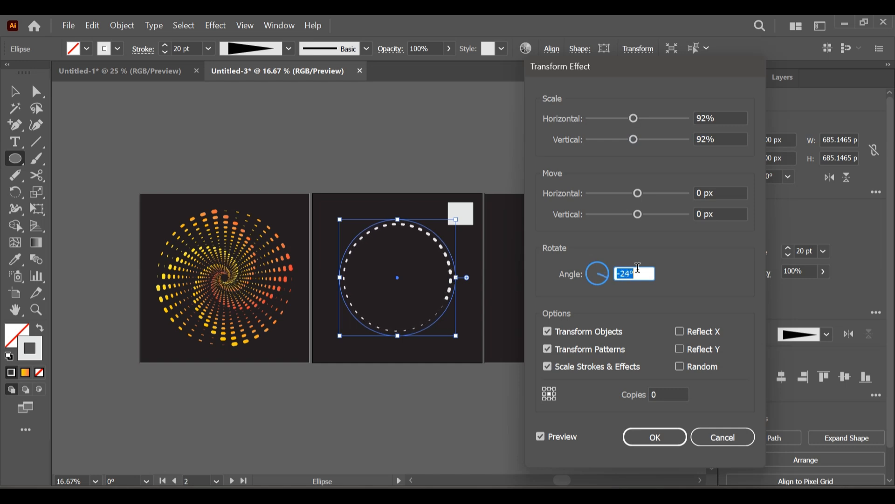
key(Down)
Step: Raise the number of copies in the Transform effect to 33
click(665, 394)
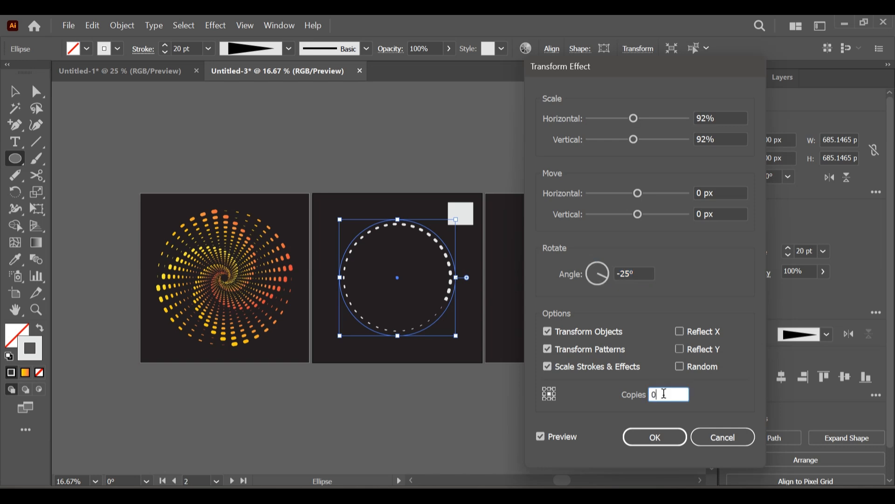
key(Up)
key(Up)
key(Up)
key(Up)
key(Up)
key(Up)
key(Up)
key(Up)
key(Up)
key(Up)
key(Up)
key(Up)
key(Up)
key(Up)
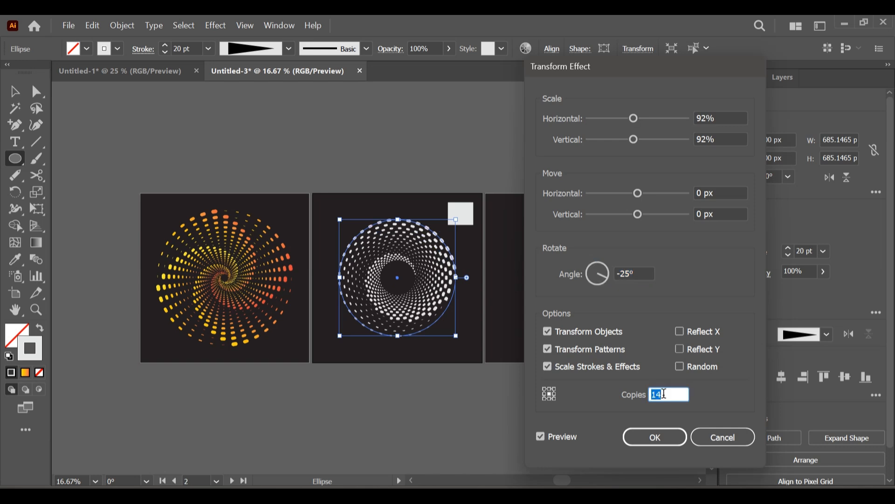
key(Up)
key(Up)
key(Up)
key(Up)
key(Up)
key(Up)
key(Up)
key(Up)
key(Up)
key(Up)
key(Up)
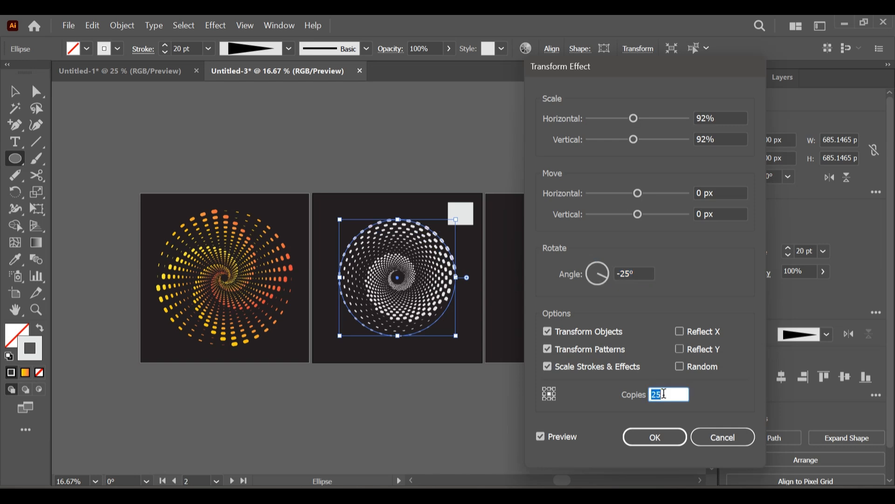
key(Up)
key(Up)
key(Up)
key(Up)
key(Up)
key(Up)
Step: Test steeper rotation angles down to about -39° and set the Transform effect's angle to -33°
click(647, 272)
key(Down)
key(Down)
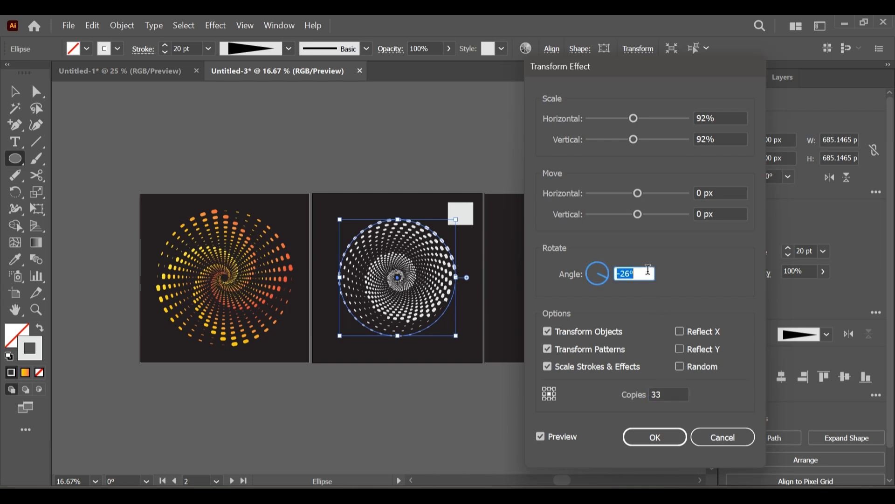
key(Down)
key(Down)
key(Down)
key(Down)
key(Down)
key(Down)
key(Down)
key(Down)
key(Down)
key(Down)
key(Down)
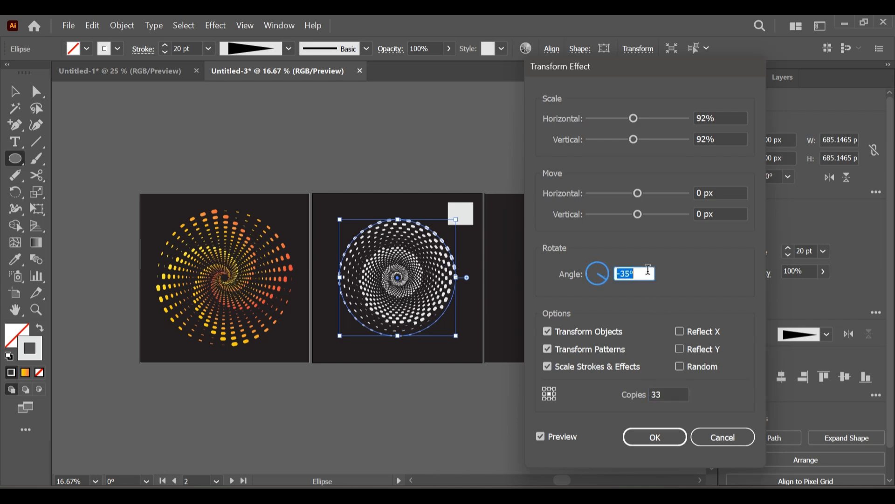
key(Down)
key(Down)
key(Down)
key(Up)
key(Up)
key(Up)
key(Up)
key(Up)
key(Up)
key(Up)
key(Up)
key(Up)
key(Up)
key(Up)
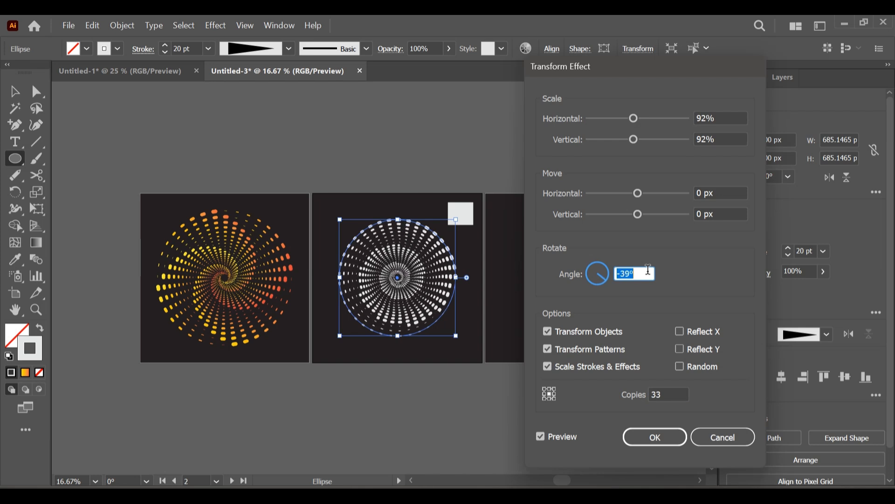
key(Down)
key(Down)
key(Down)
key(Down)
key(Down)
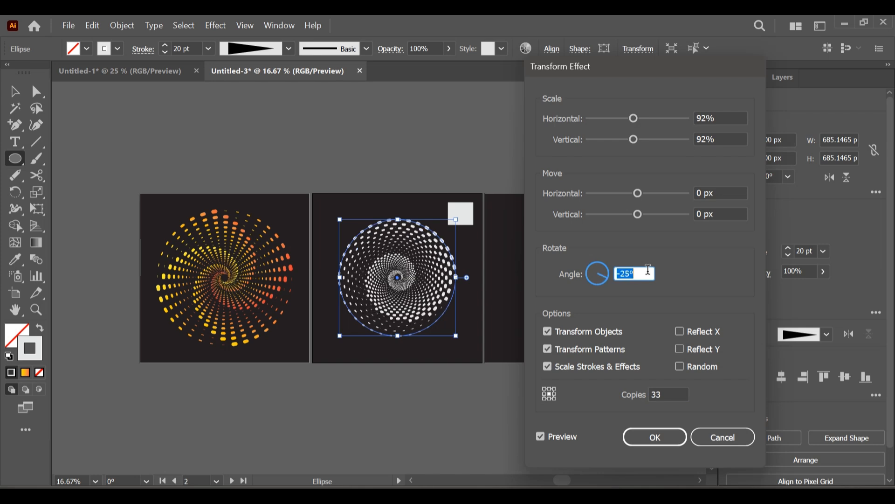
key(Up)
key(Up)
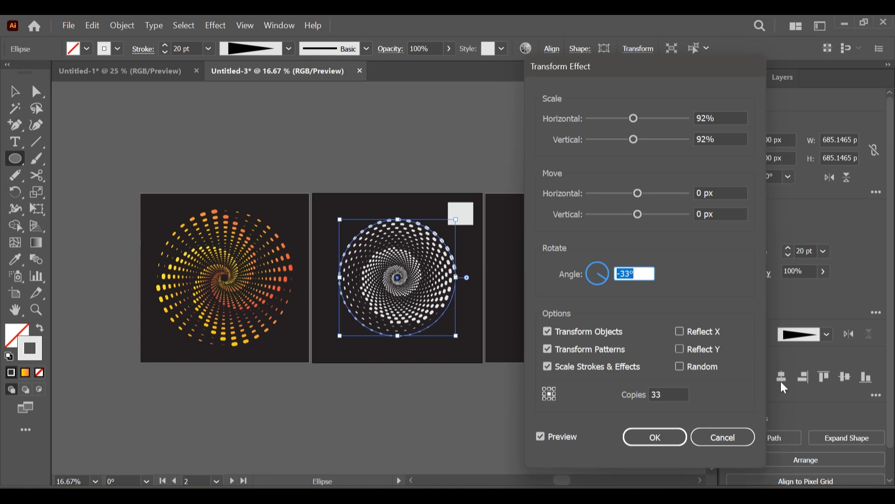
Step: Increase the copies to 37 and apply the Transform effect to the circle
click(676, 394)
key(Up)
key(Up)
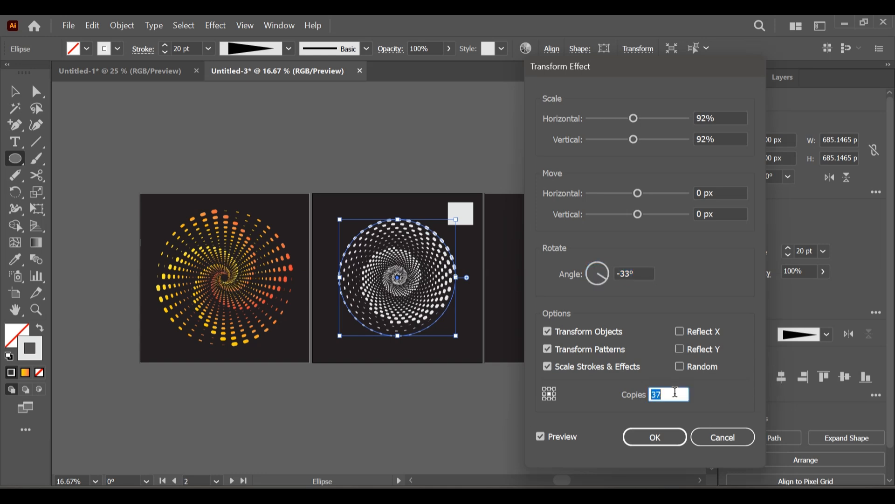
click(665, 438)
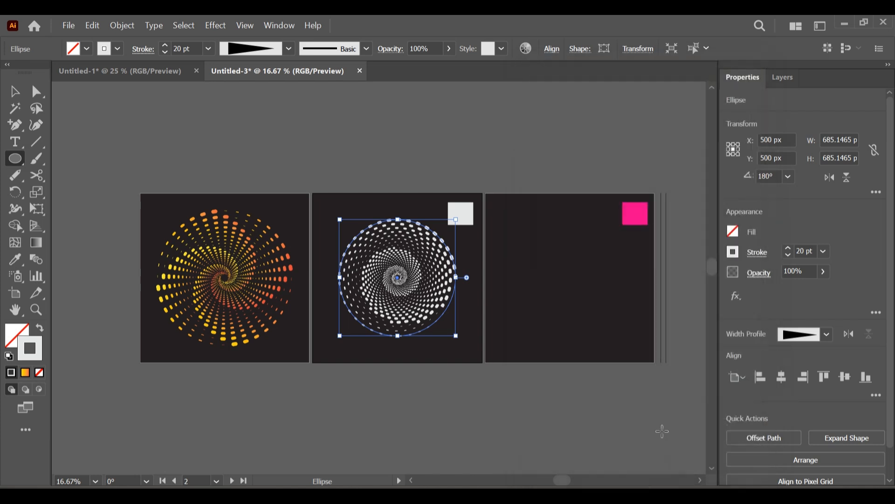
Step: Delete the light grey colour swatch square from the second artboard
click(21, 96)
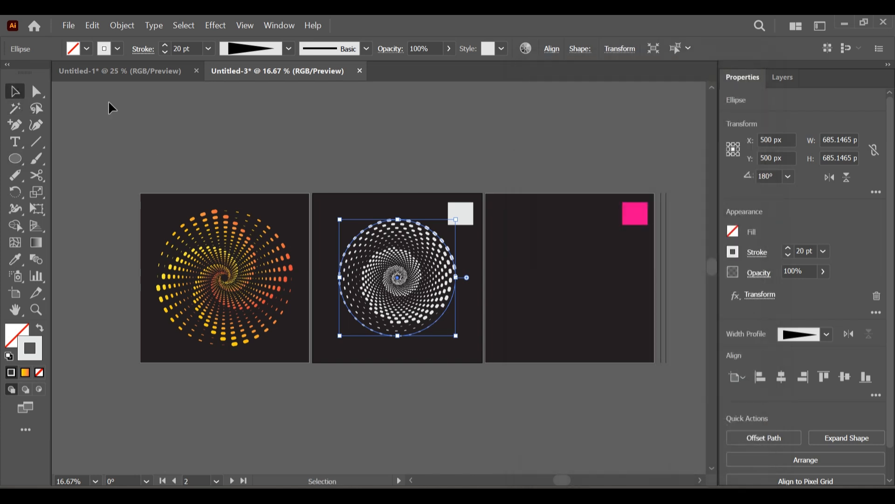
click(270, 145)
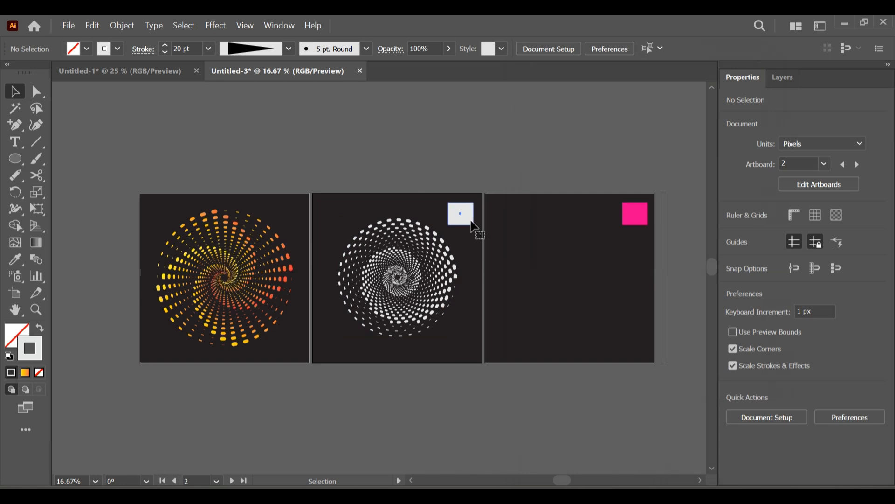
click(472, 224)
click(468, 227)
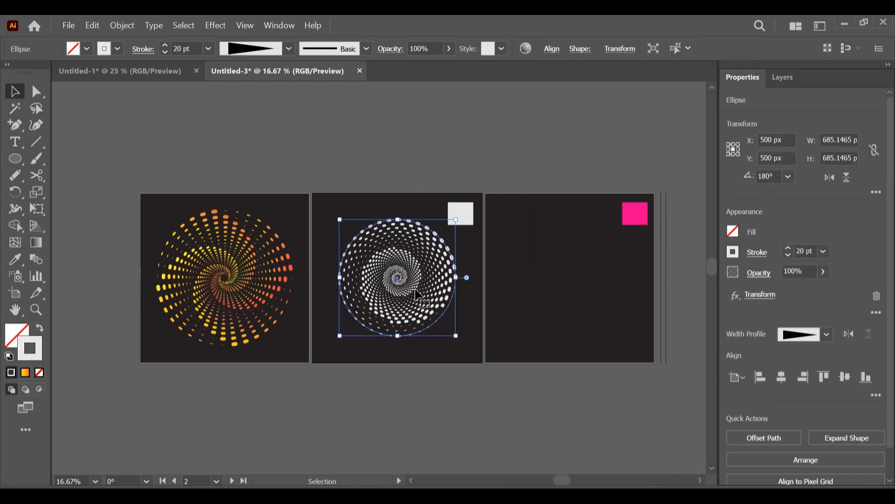
click(464, 218)
key(Delete)
Step: Enlarge the white halftone circle proportionally to about 790 px wide, centre it on its artboard and deselect it
click(398, 280)
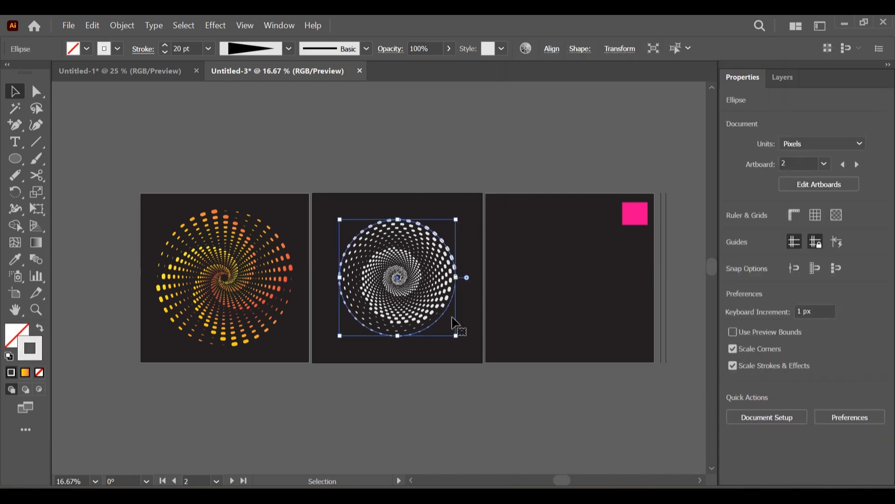
drag(459, 339, 465, 344)
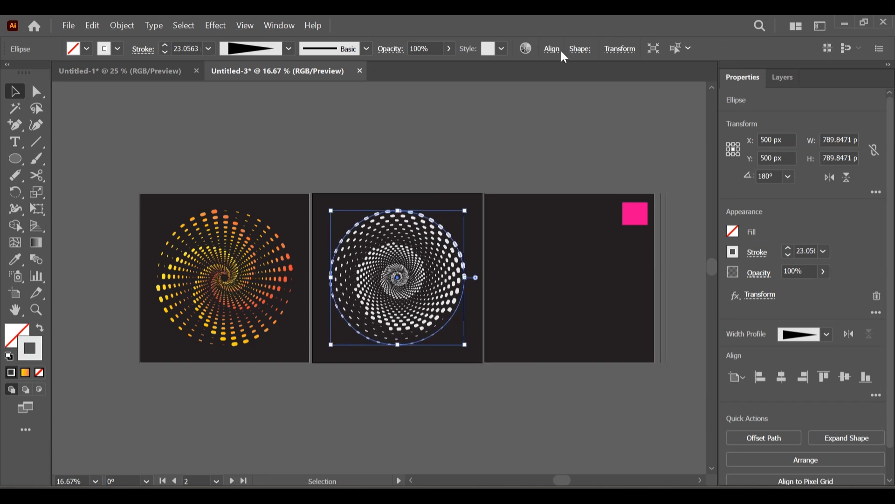
click(547, 54)
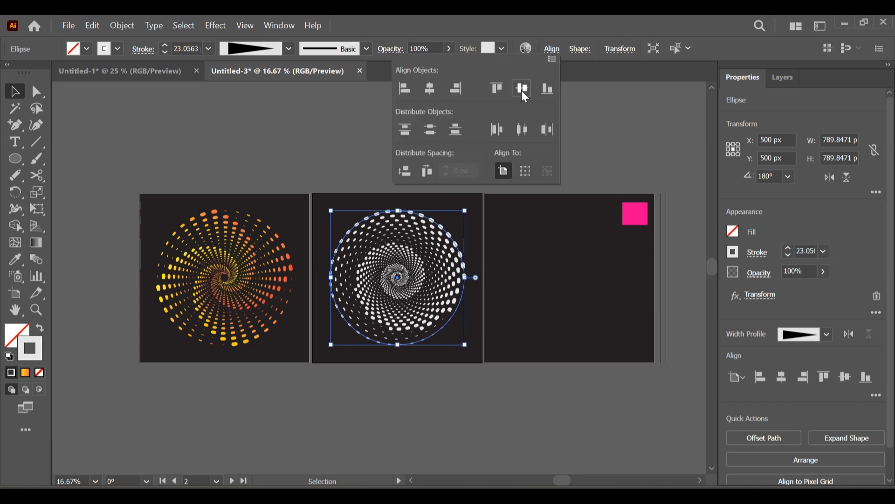
click(580, 148)
click(580, 148)
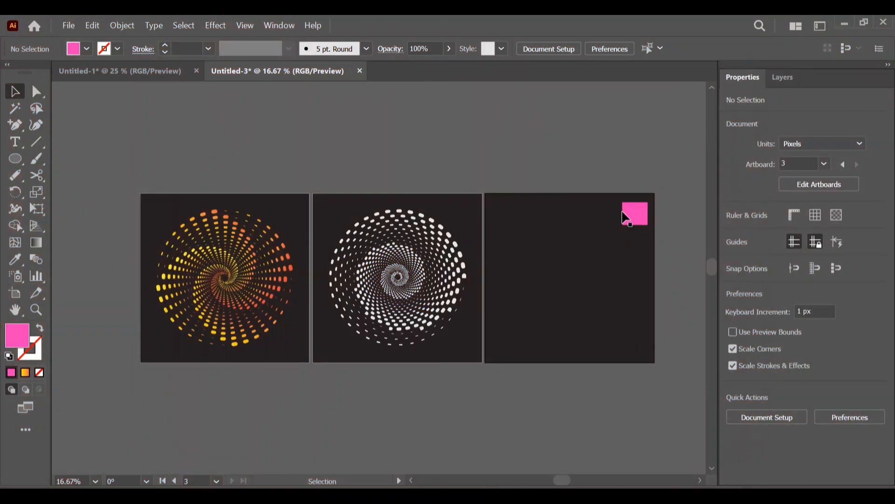
Step: Draw a circle about 734 px wide on the third artboard with a pink stroke and no fill
click(627, 219)
key(ctrl+equal)
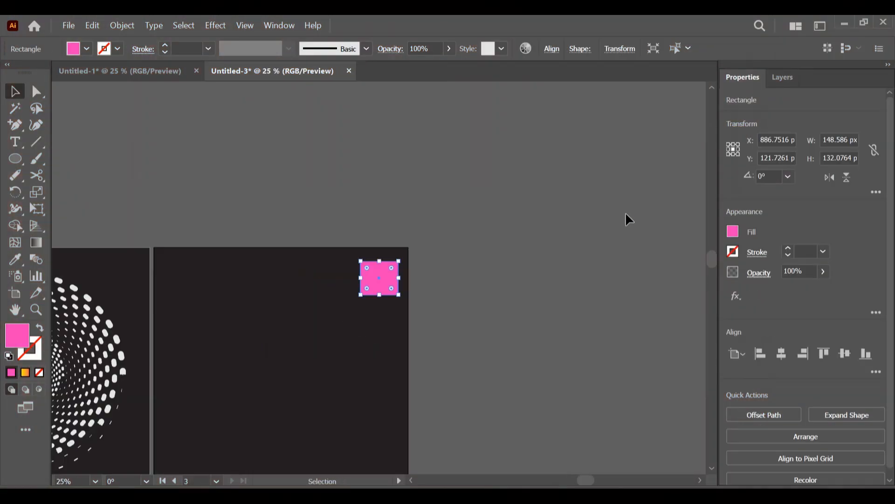
click(15, 310)
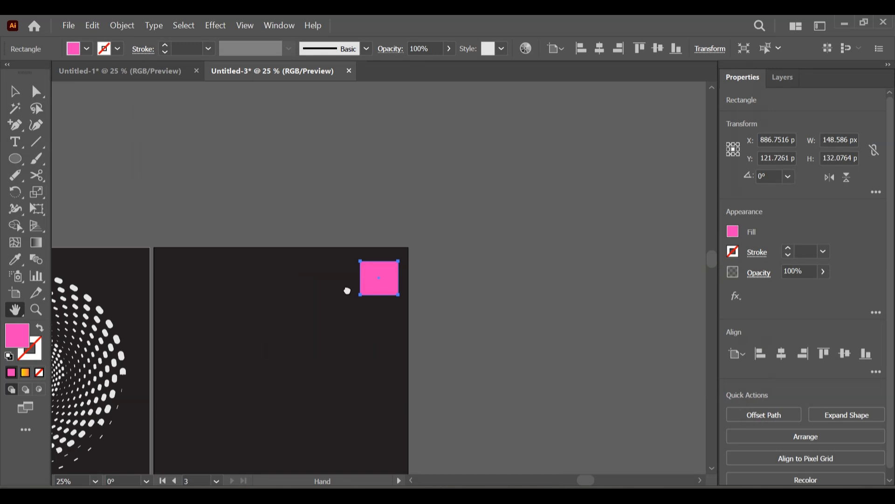
drag(346, 290, 410, 236)
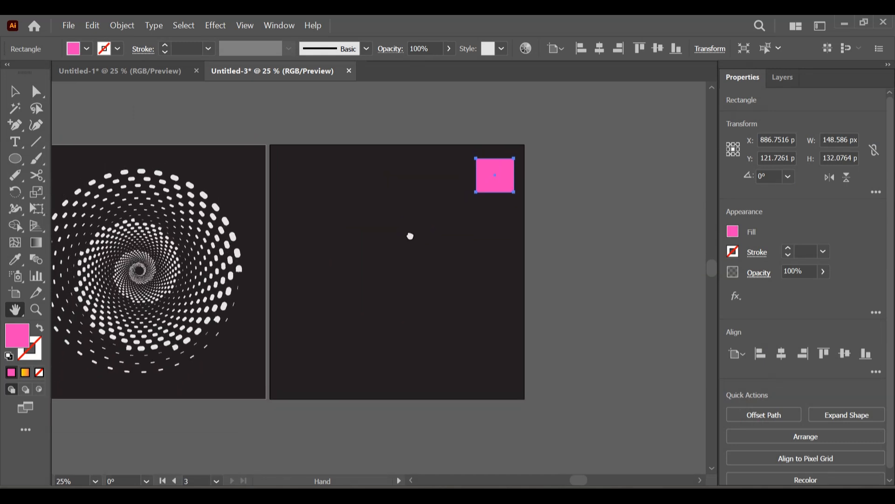
click(14, 91)
click(14, 159)
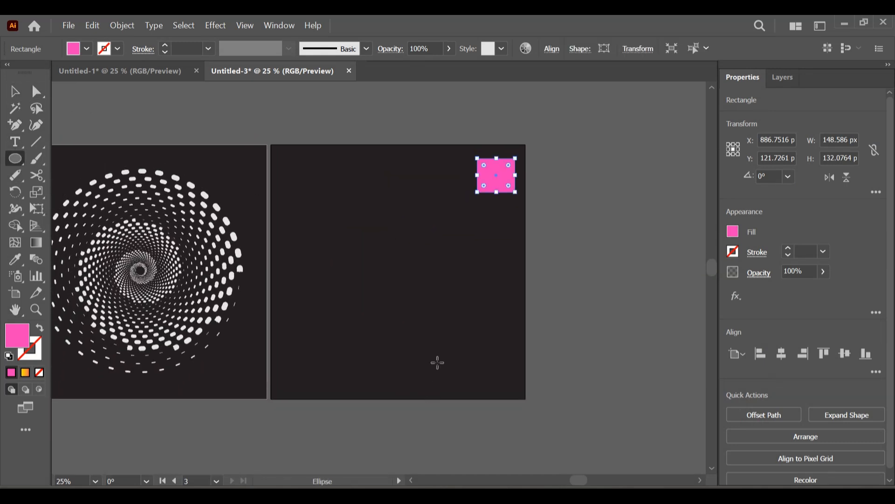
drag(477, 370, 292, 184)
click(39, 328)
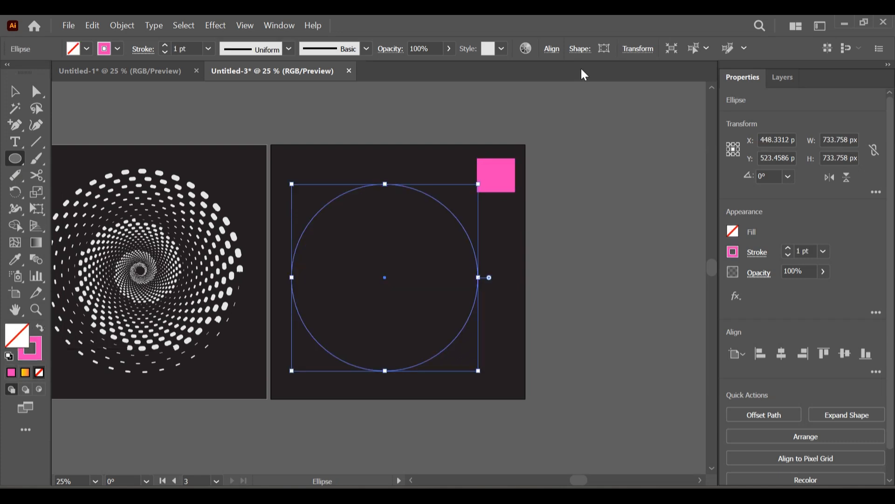
Step: Centre the pink circle horizontally and vertically on its artboard
click(552, 49)
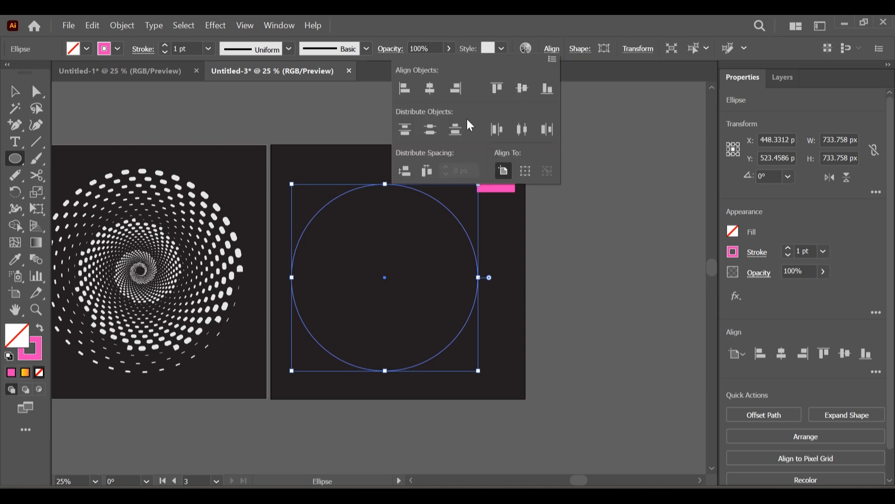
click(431, 90)
click(522, 90)
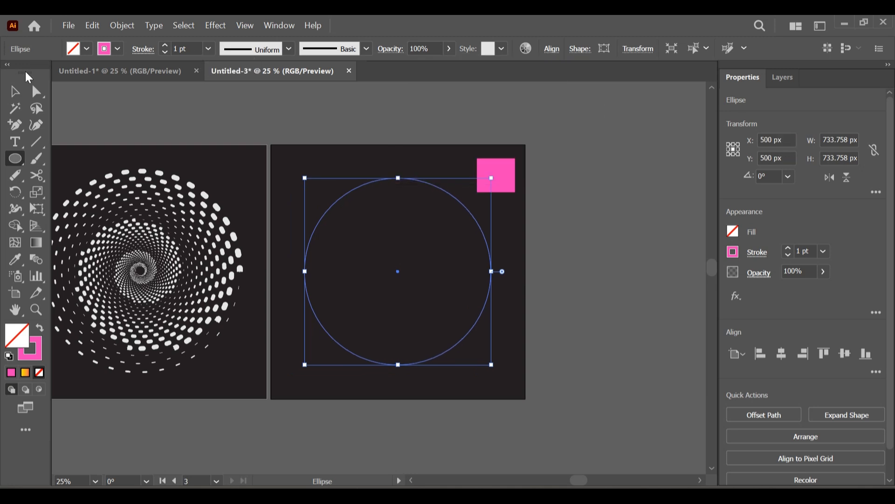
Step: Give the circle a 30 pt dashed stroke with round caps and round corner joins
triple_click(187, 47)
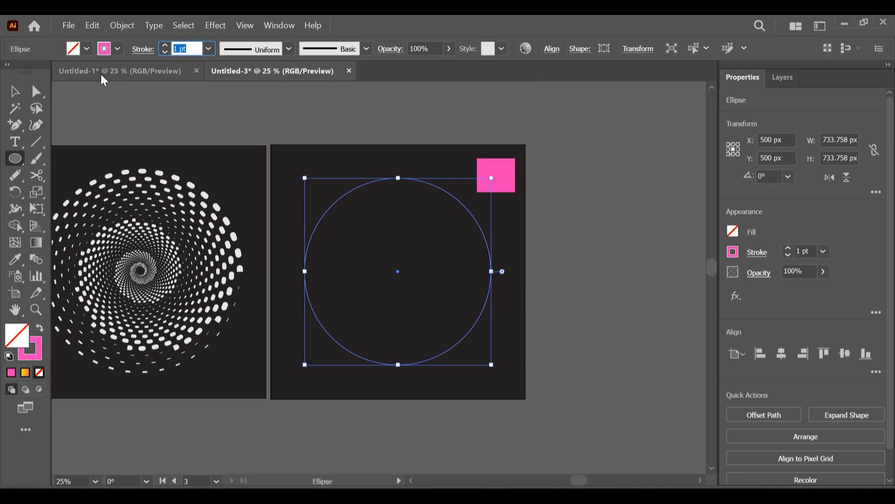
text(30)
key(Return)
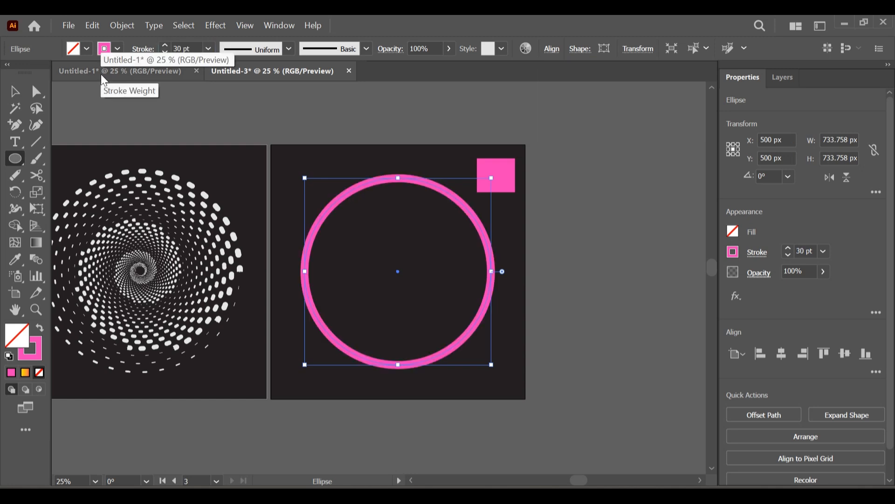
click(146, 50)
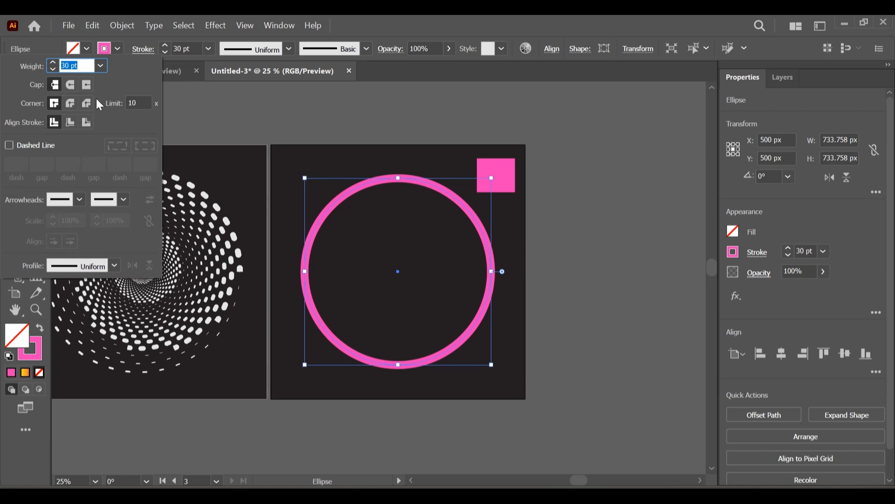
click(73, 99)
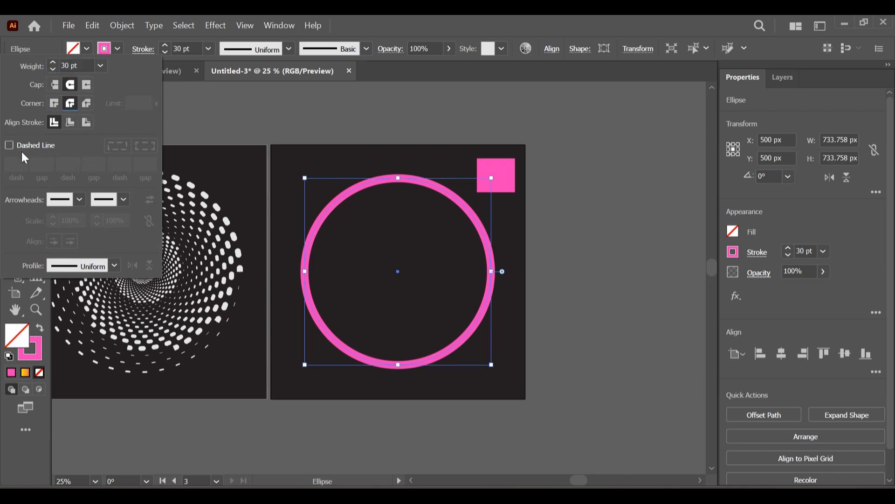
click(9, 146)
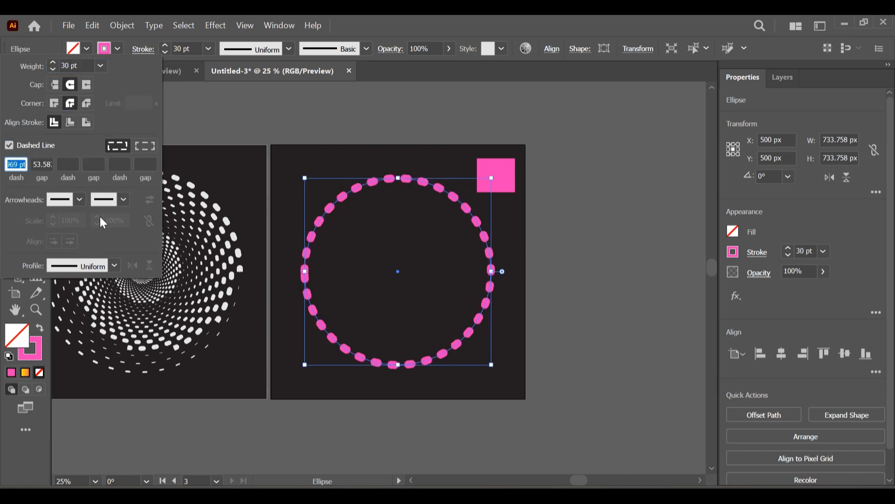
Step: Apply the tapered width profile to the stroke, flip it along the path, and mirror the circle horizontally and vertically
click(115, 269)
click(81, 367)
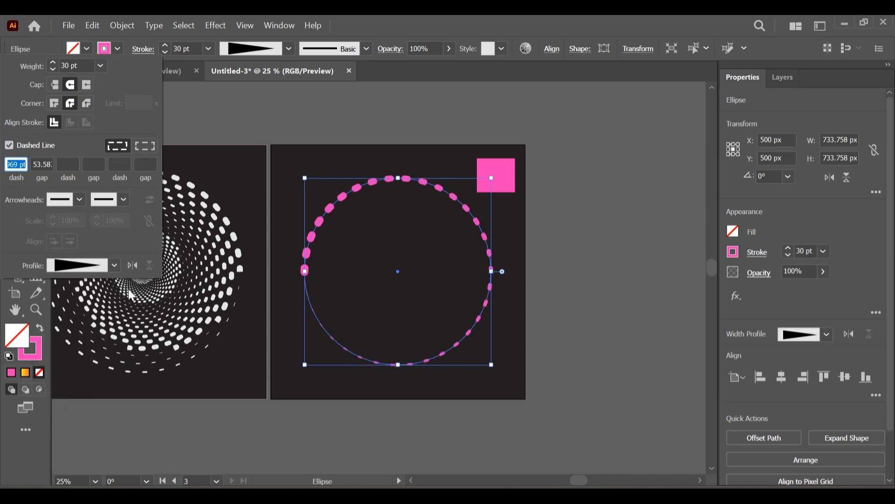
click(133, 266)
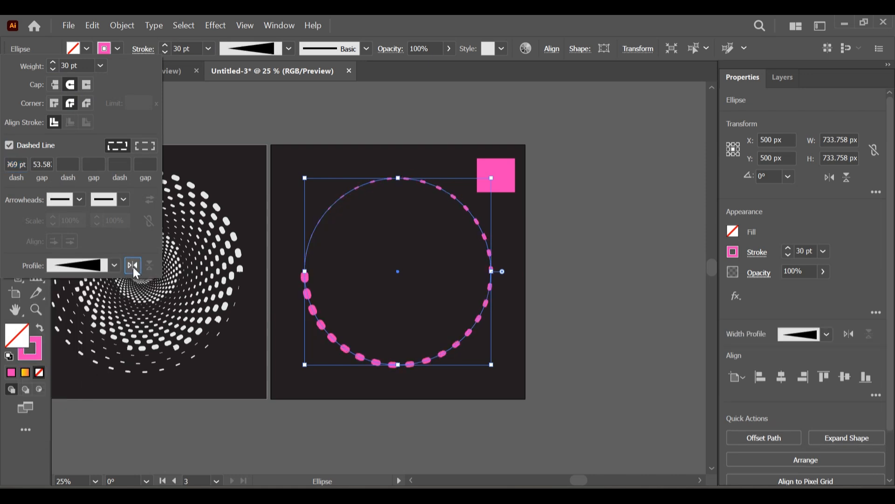
click(830, 176)
click(848, 177)
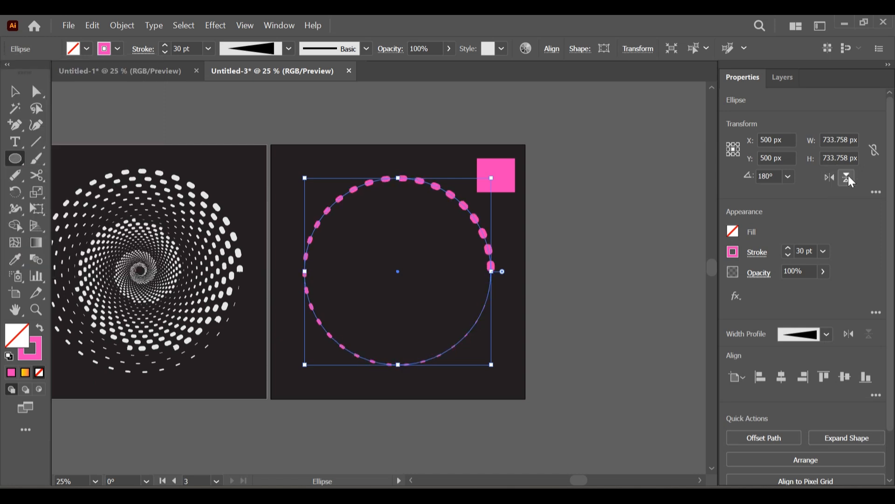
Step: Start a Transform effect on the pink circle with horizontal and vertical scale at 92%
click(217, 24)
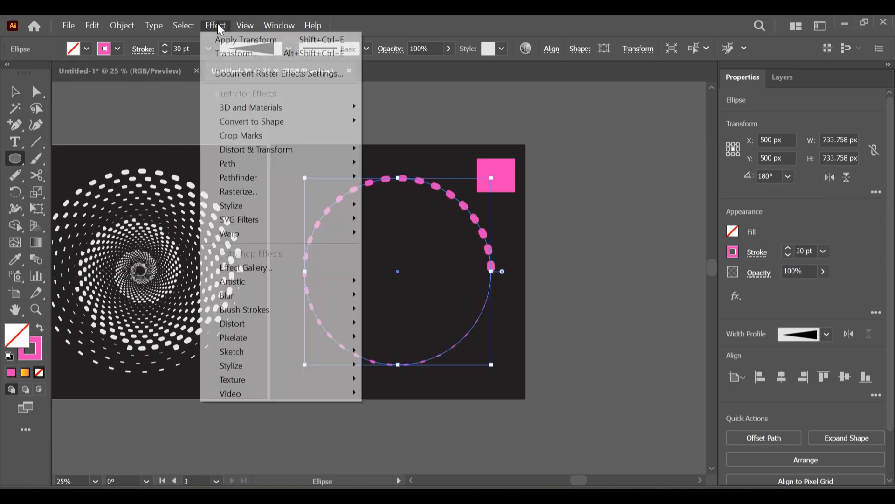
mouse_move(236, 150)
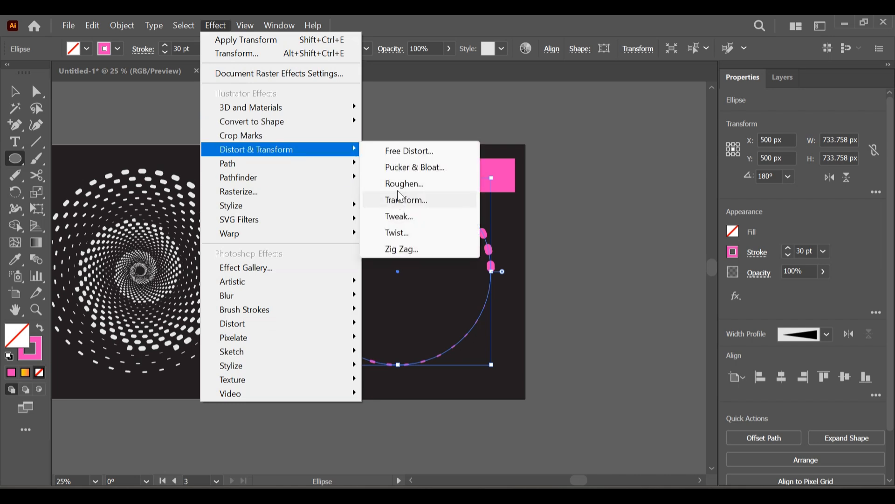
click(403, 201)
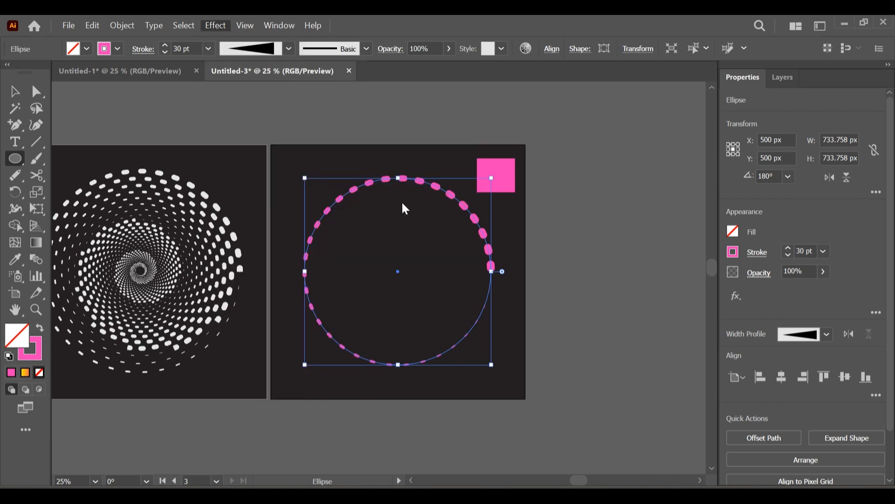
drag(709, 77, 562, 85)
text(92)
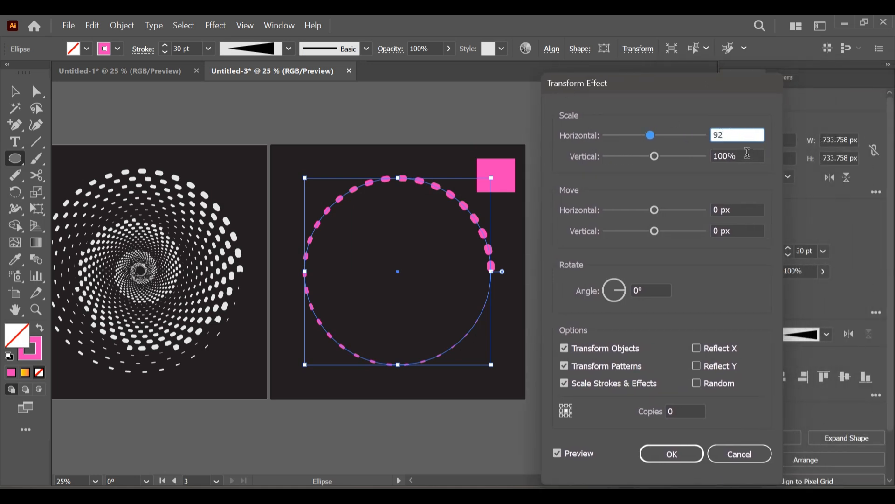
key(Tab)
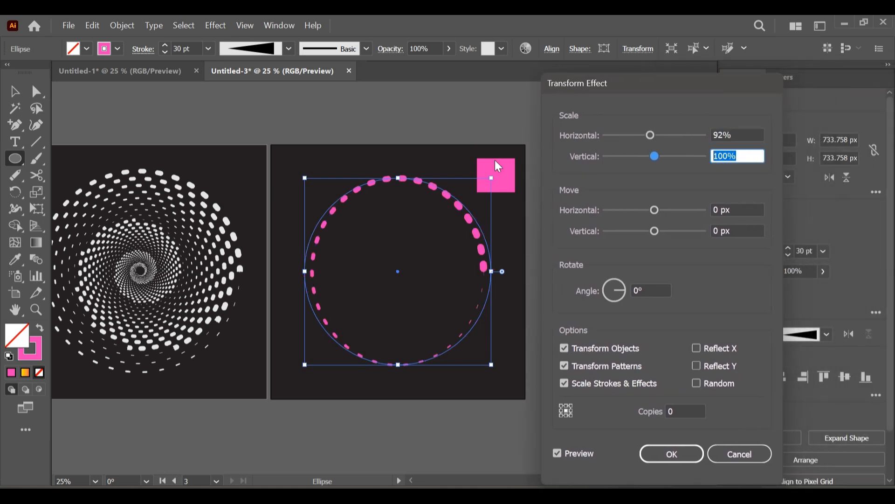
text(92)
Step: Set the Transform effect to 38 copies with a rotation angle of -14°
click(676, 410)
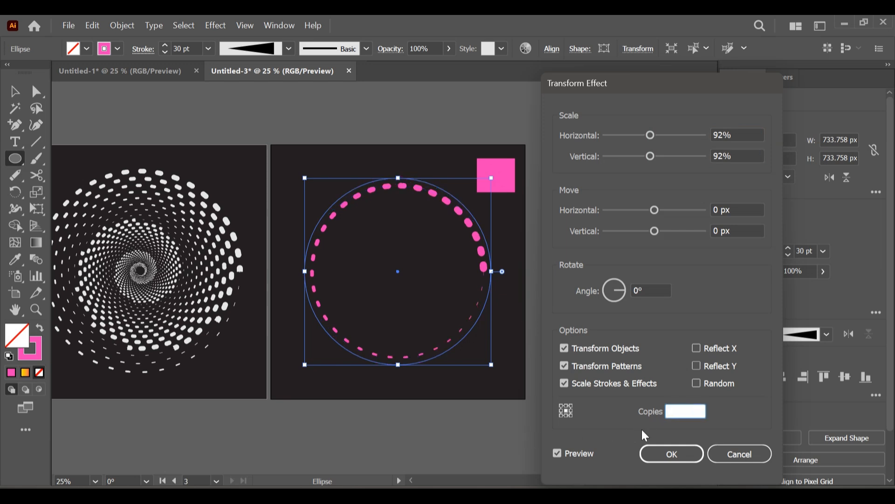
text(38)
click(654, 292)
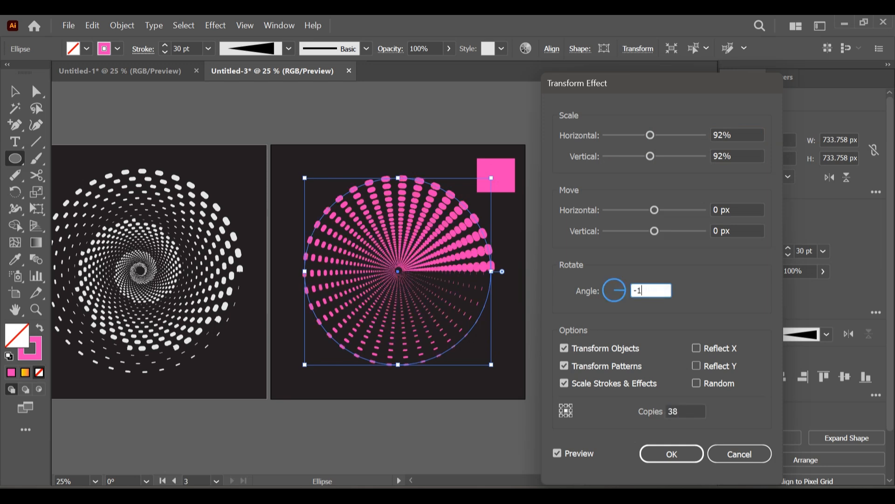
click(690, 409)
Step: Try rotation angles between -18° and -13° in the preview and return to -14°
click(659, 292)
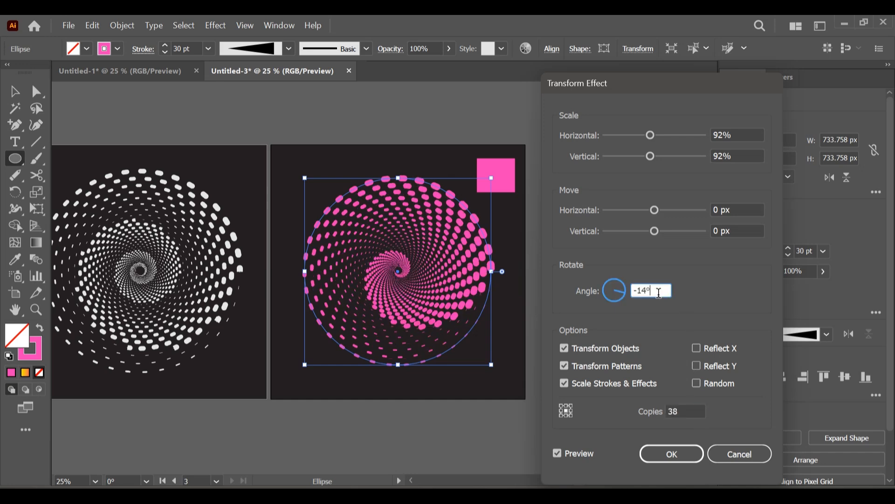
key(Down)
key(Down)
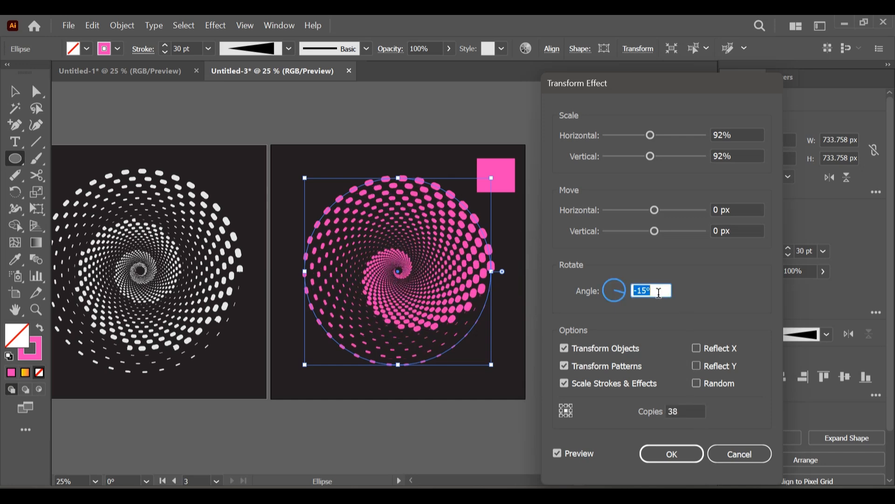
key(Down)
key(Down)
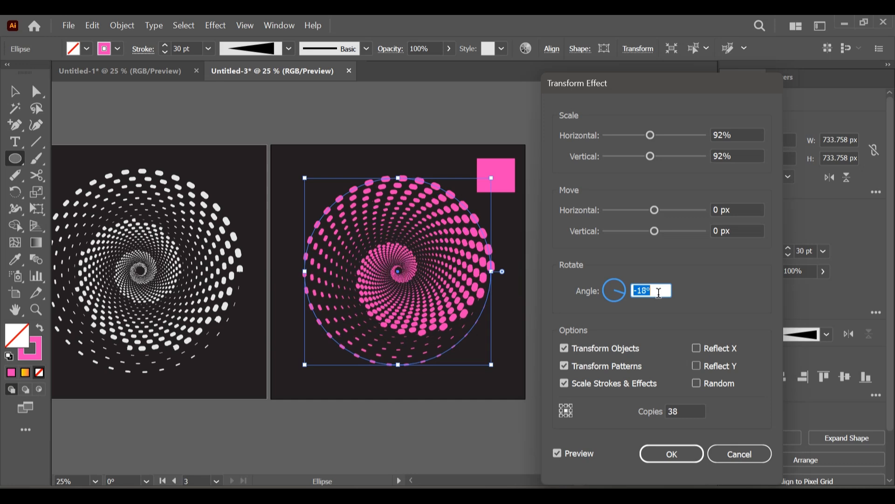
key(Up)
key(Up)
key(Up)
key(Up)
key(Up)
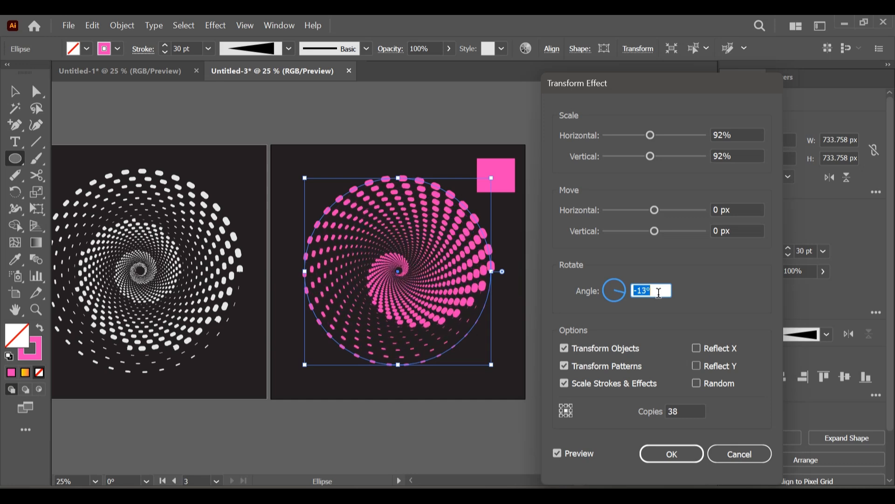
key(Down)
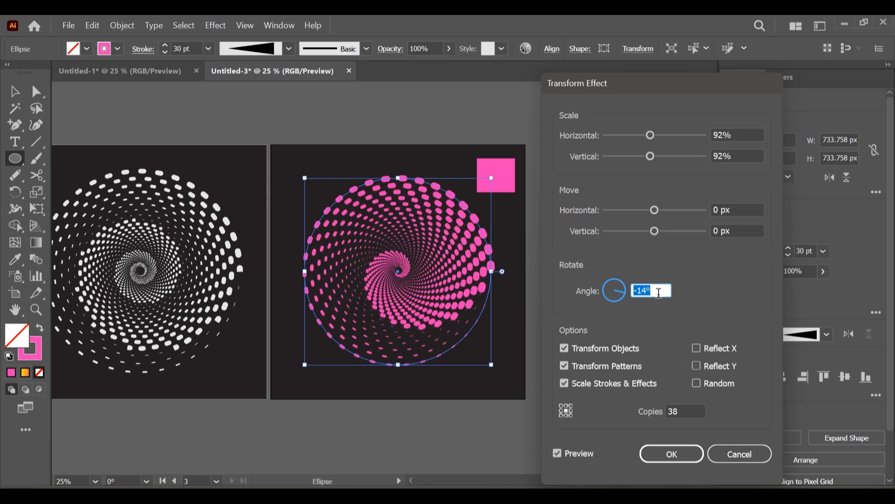
Step: Apply the Transform effect to the pink circle and deselect it
click(672, 453)
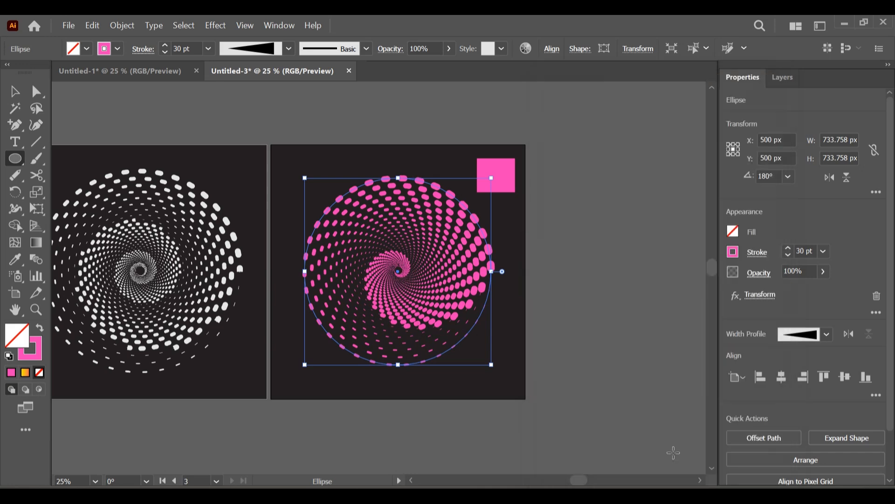
click(12, 94)
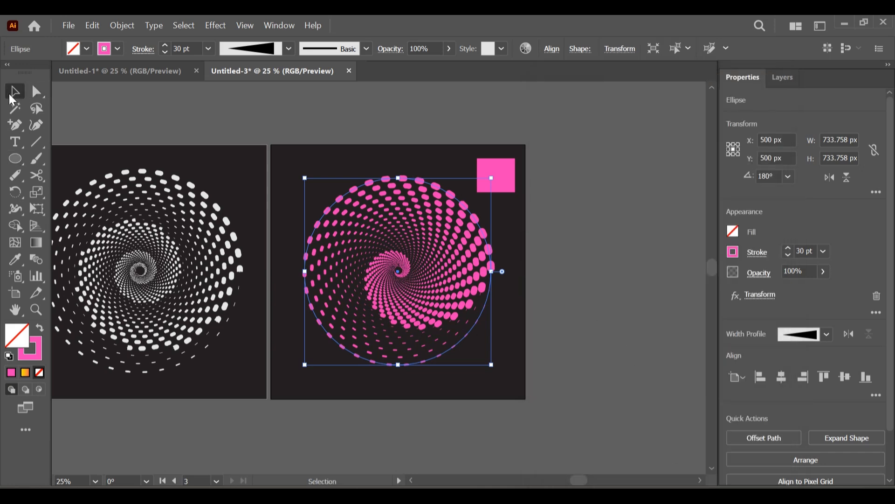
key(ctrl+minus)
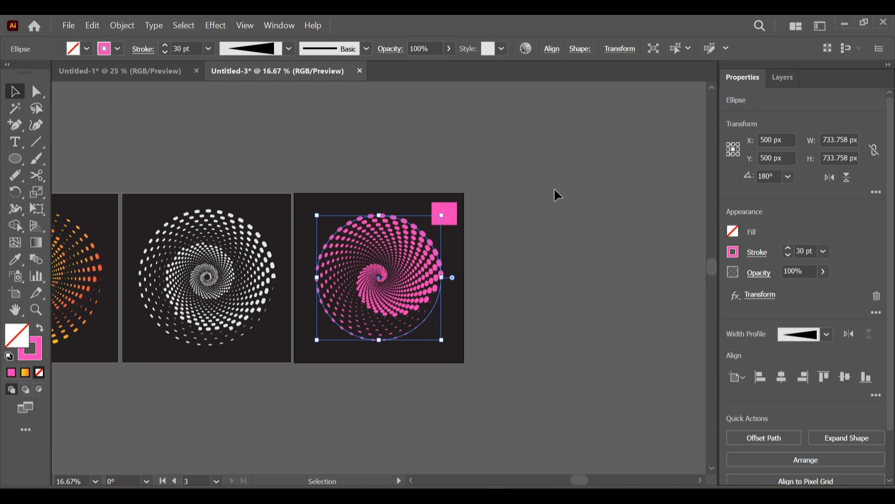
click(527, 423)
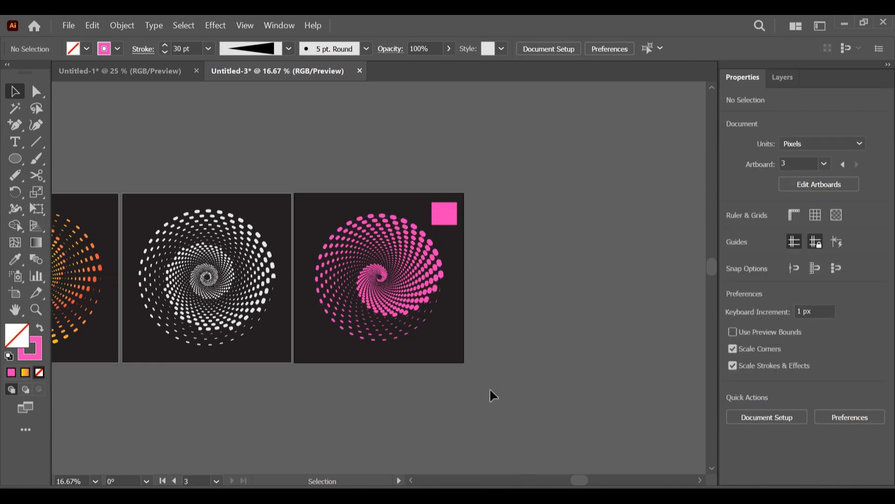